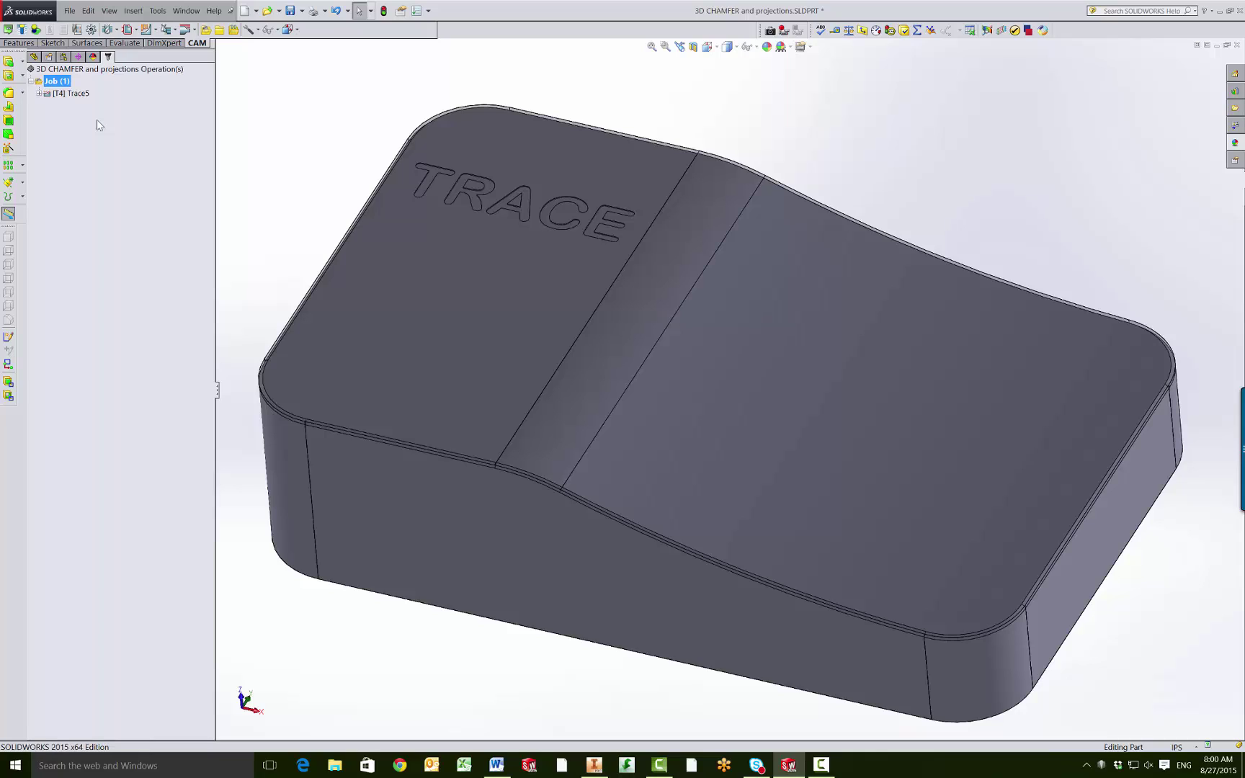
Display the existing T4 trace operation's toolpath around the part's upper edge, then clear the selection
left_click(79, 109)
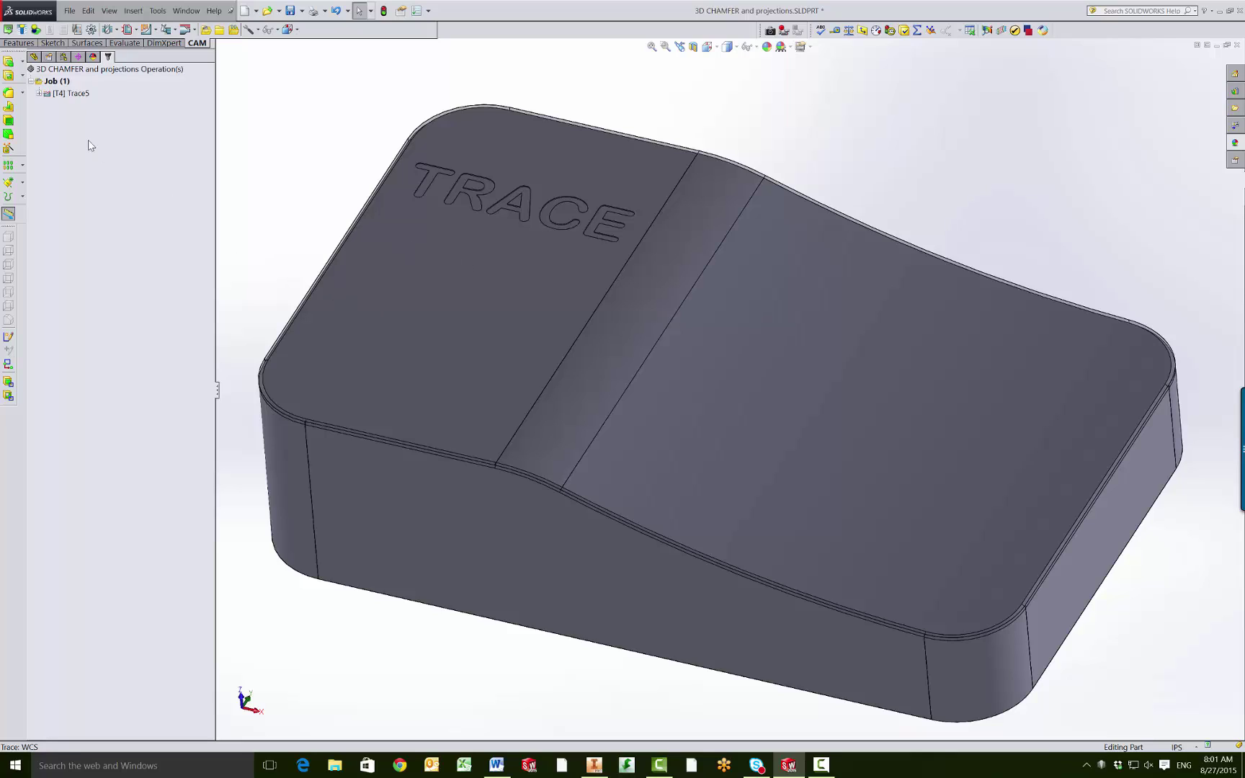
left_click(75, 94)
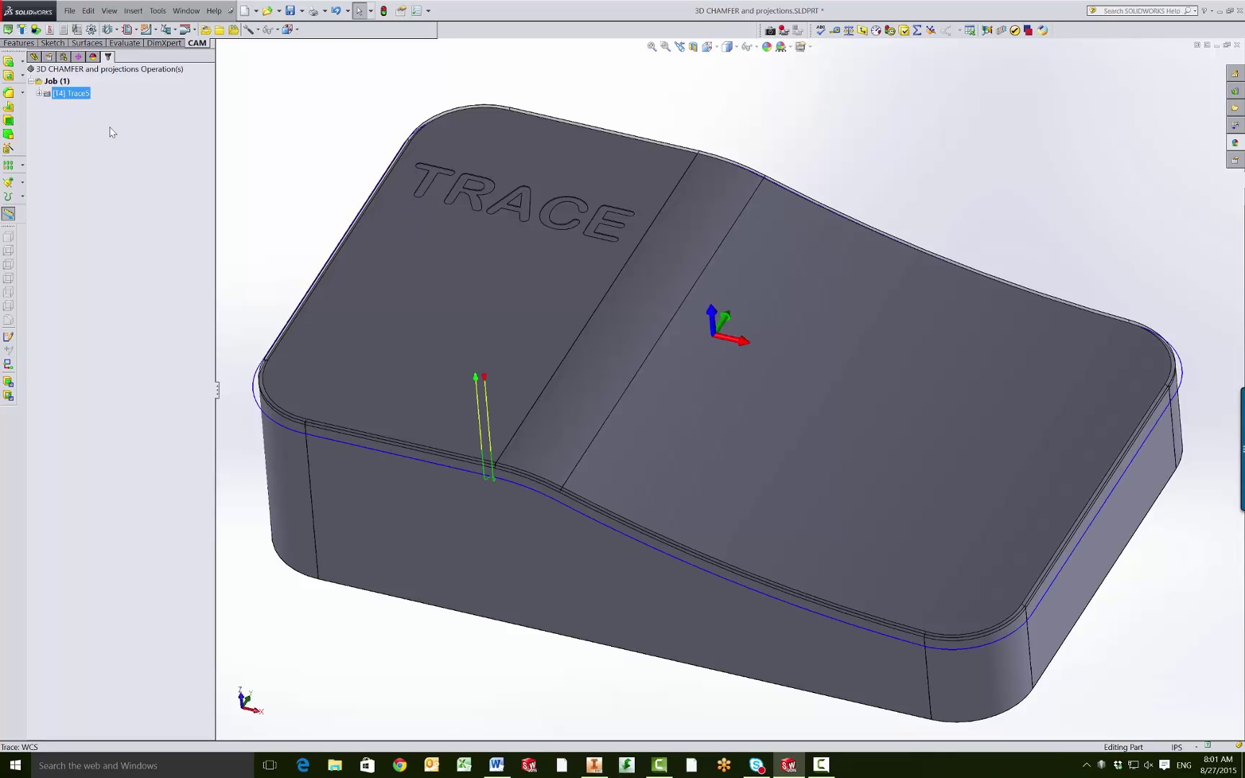
left_click(78, 126)
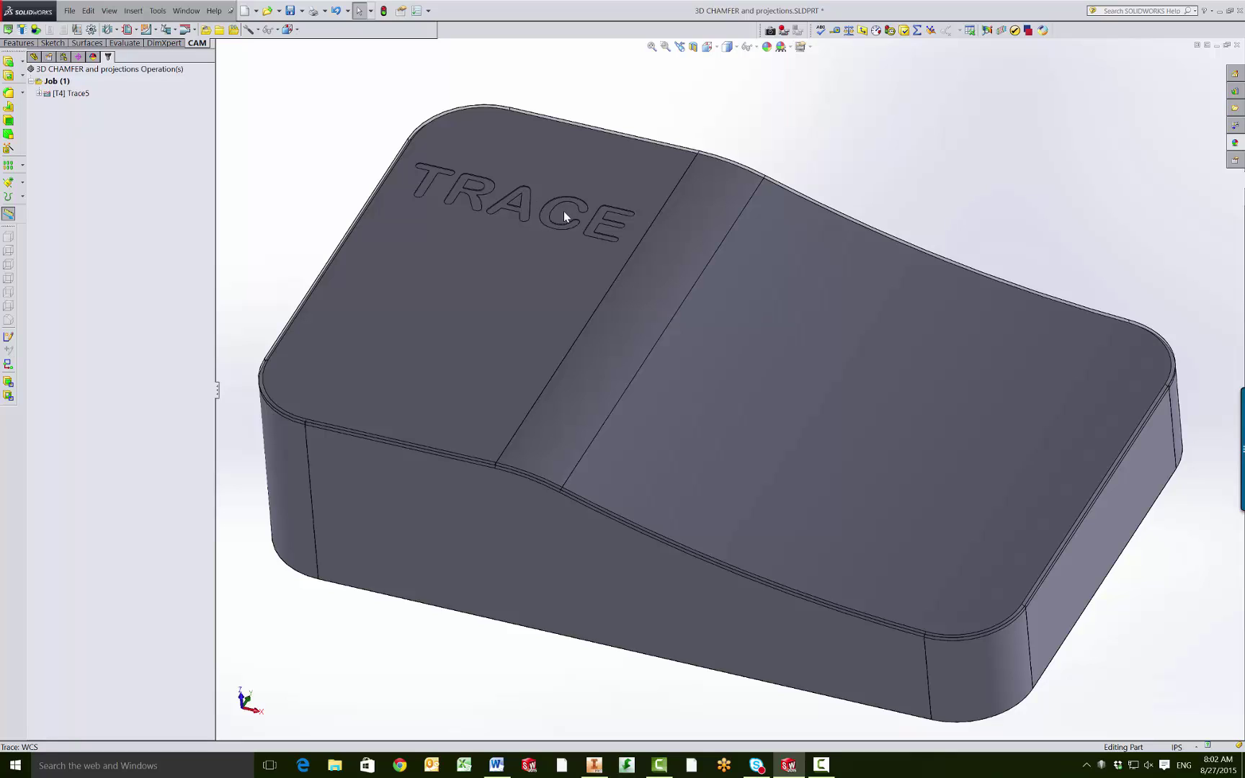
Create a new operation from the TRACE ENGRAVING T35 template
right_click(92, 145)
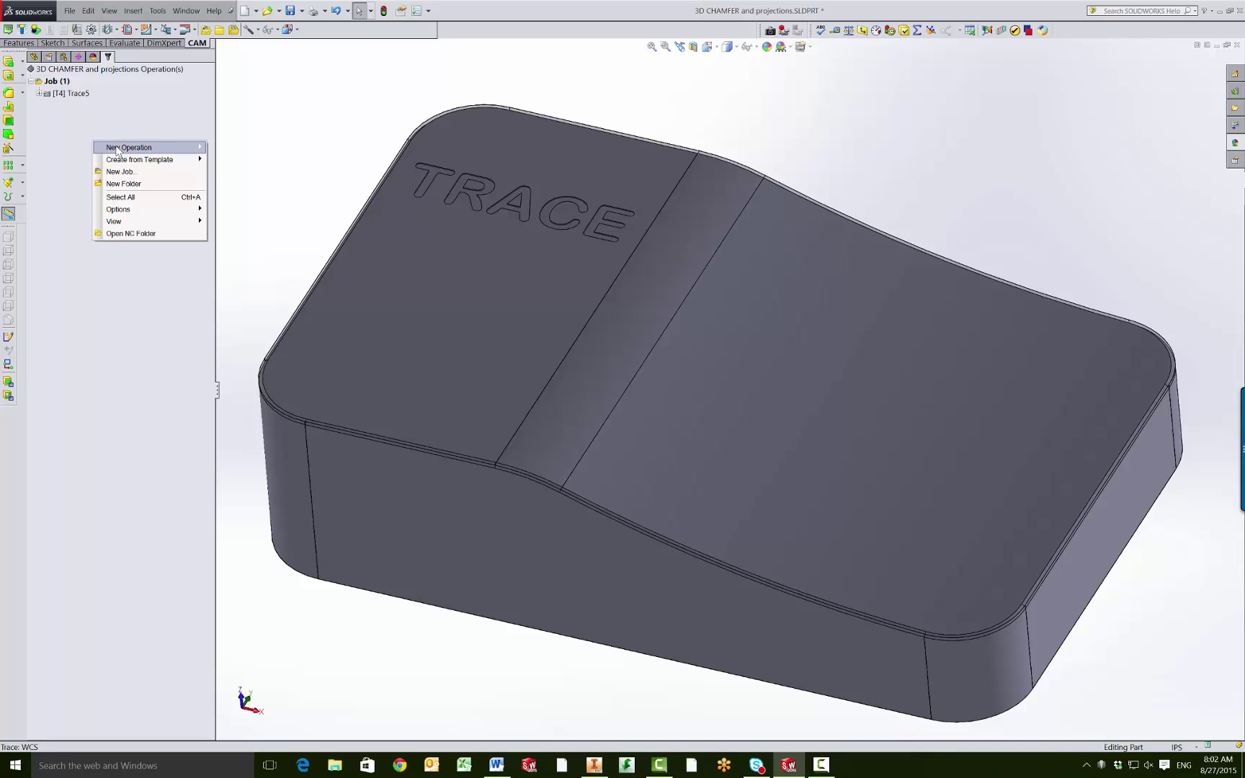
mouse_move(123, 162)
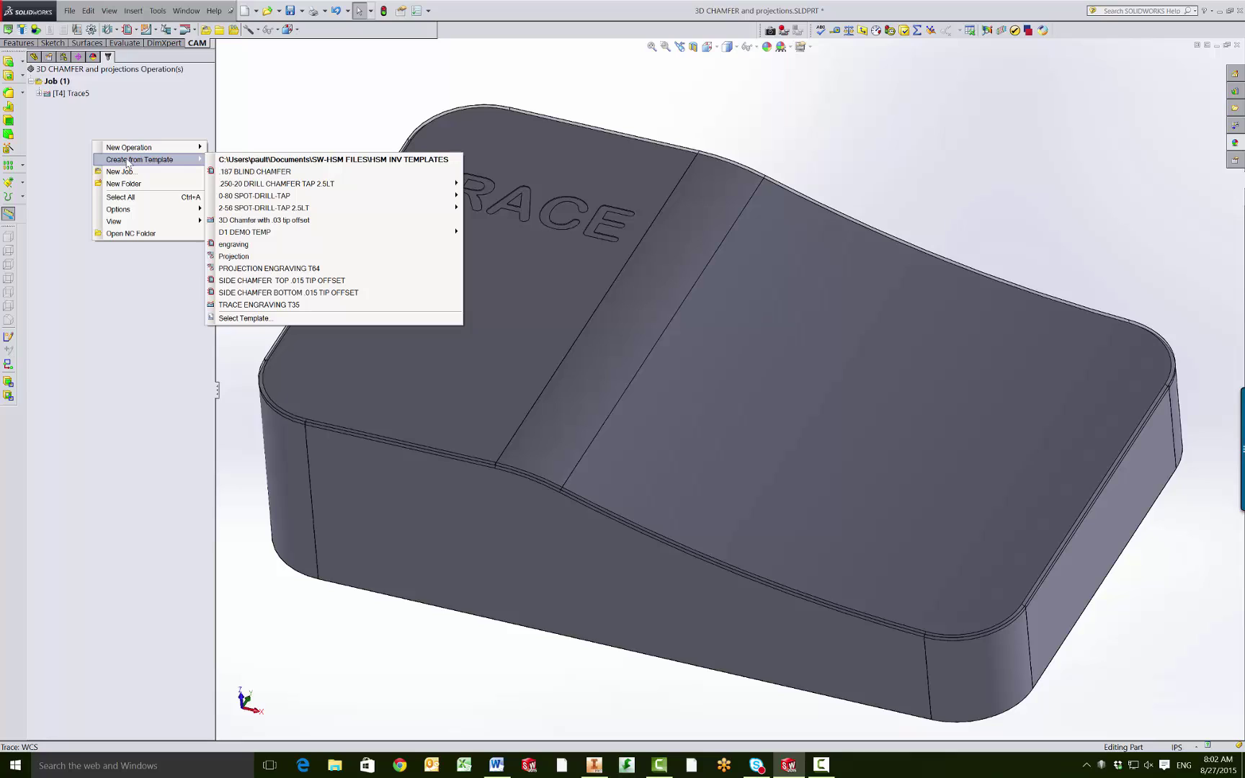
left_click(262, 306)
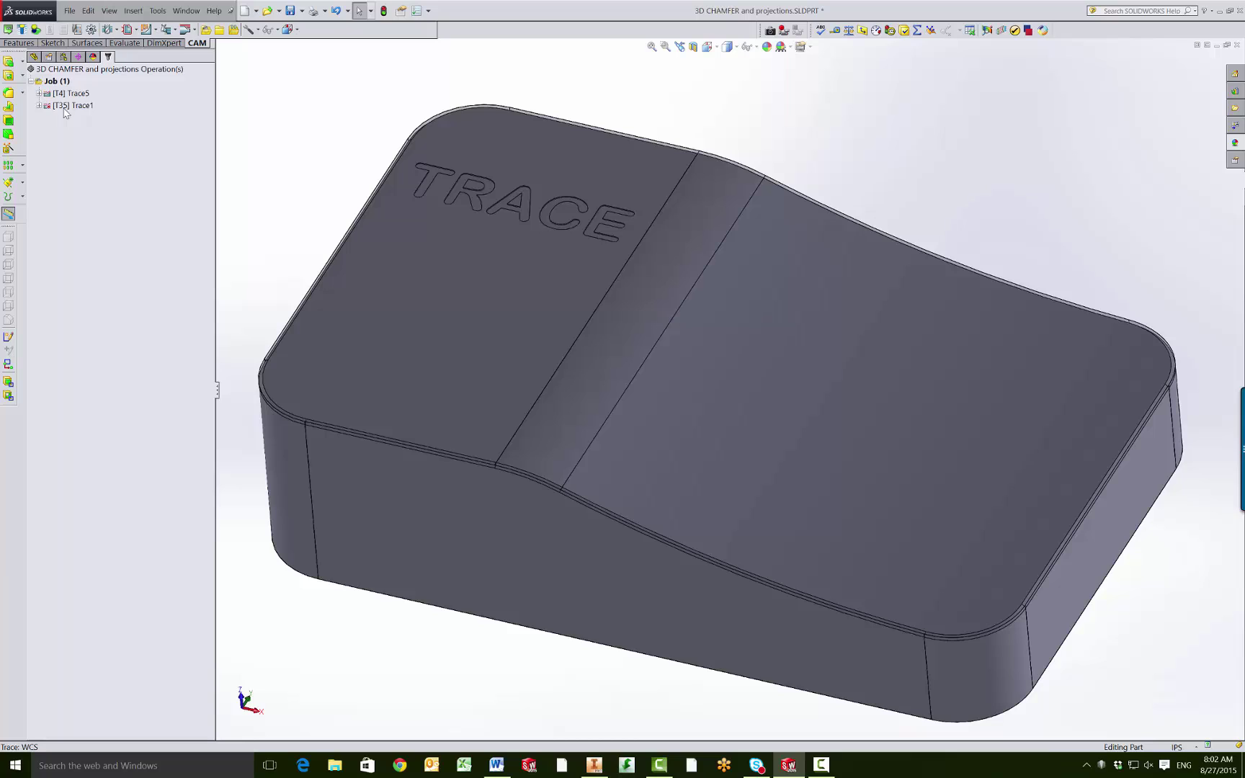
Assign the TRACK ENGR feature as the contour of the new T35 trace operation and generate its toolpath
right_click(65, 108)
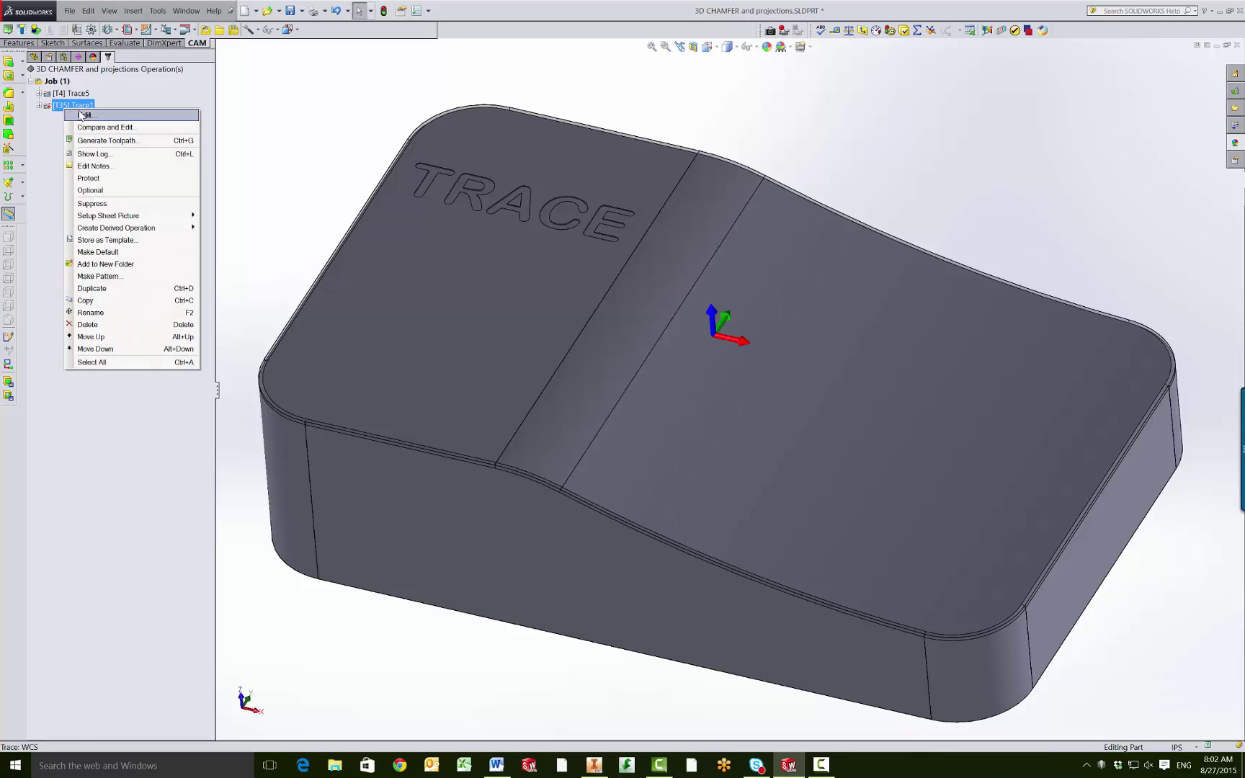
left_click(82, 116)
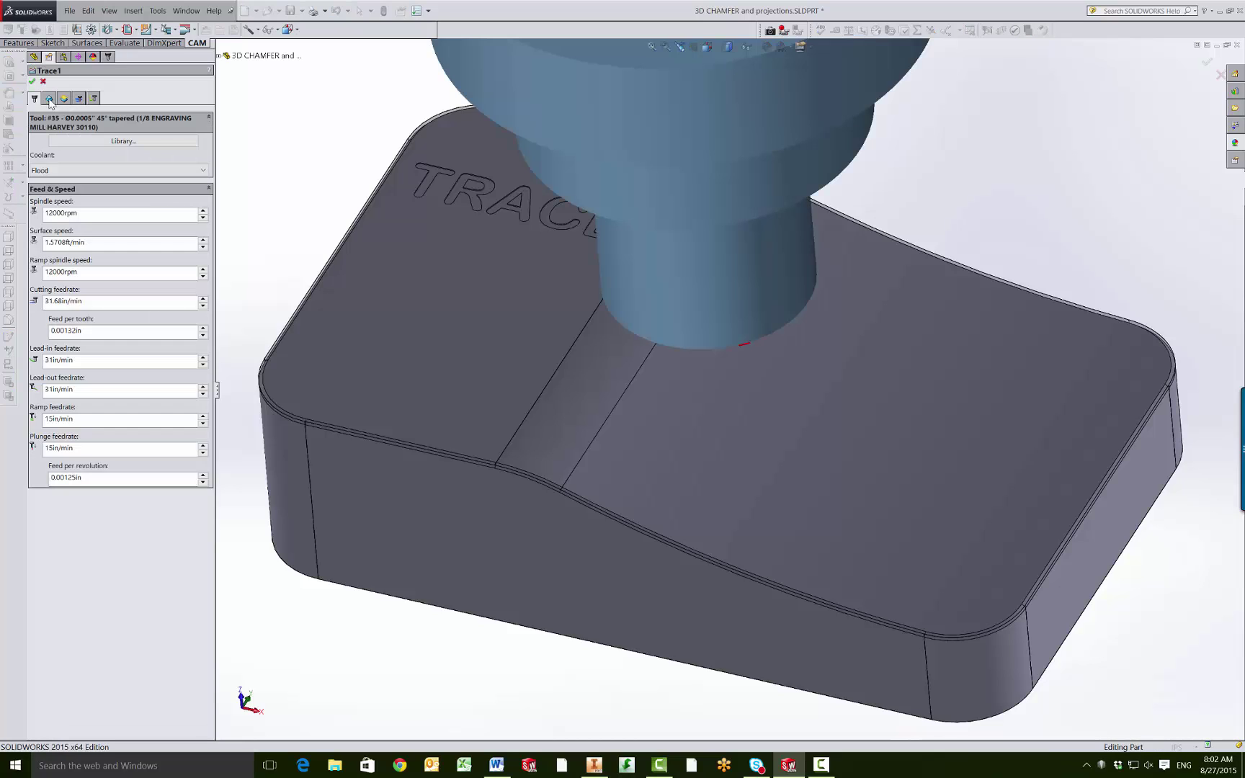
left_click(49, 99)
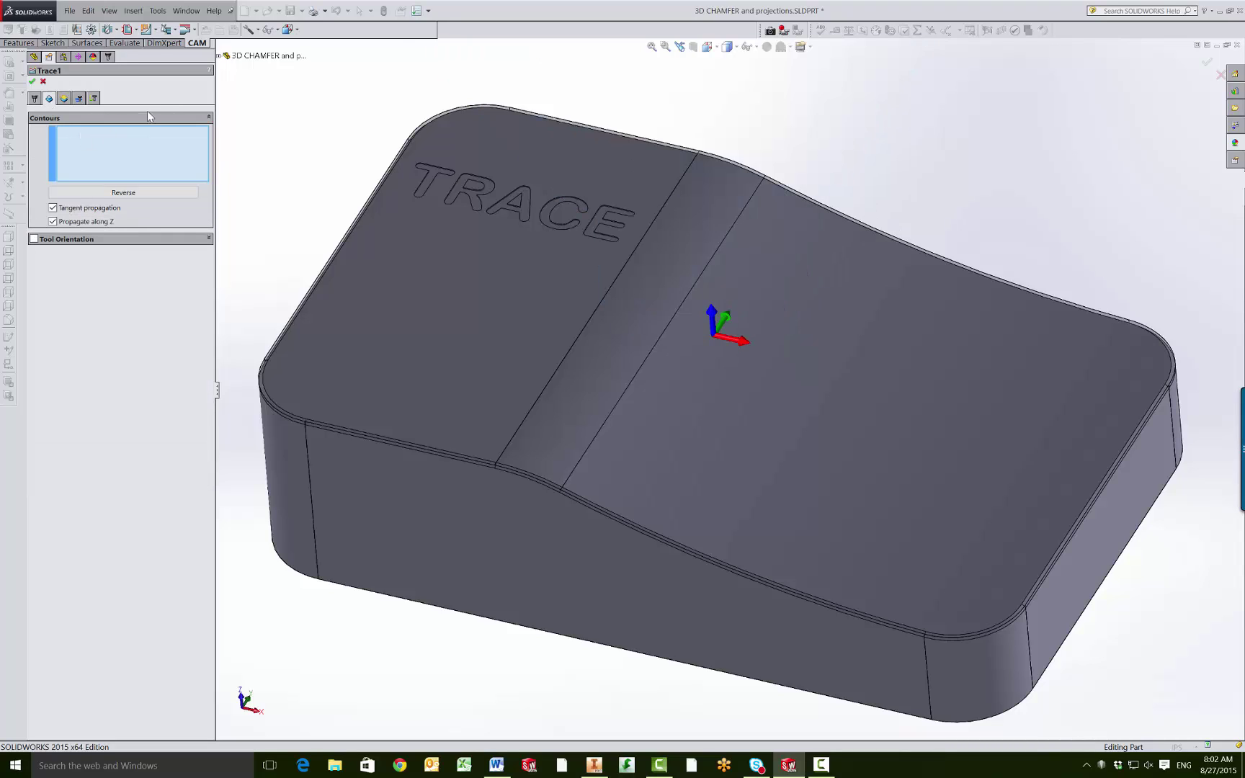
left_click(219, 55)
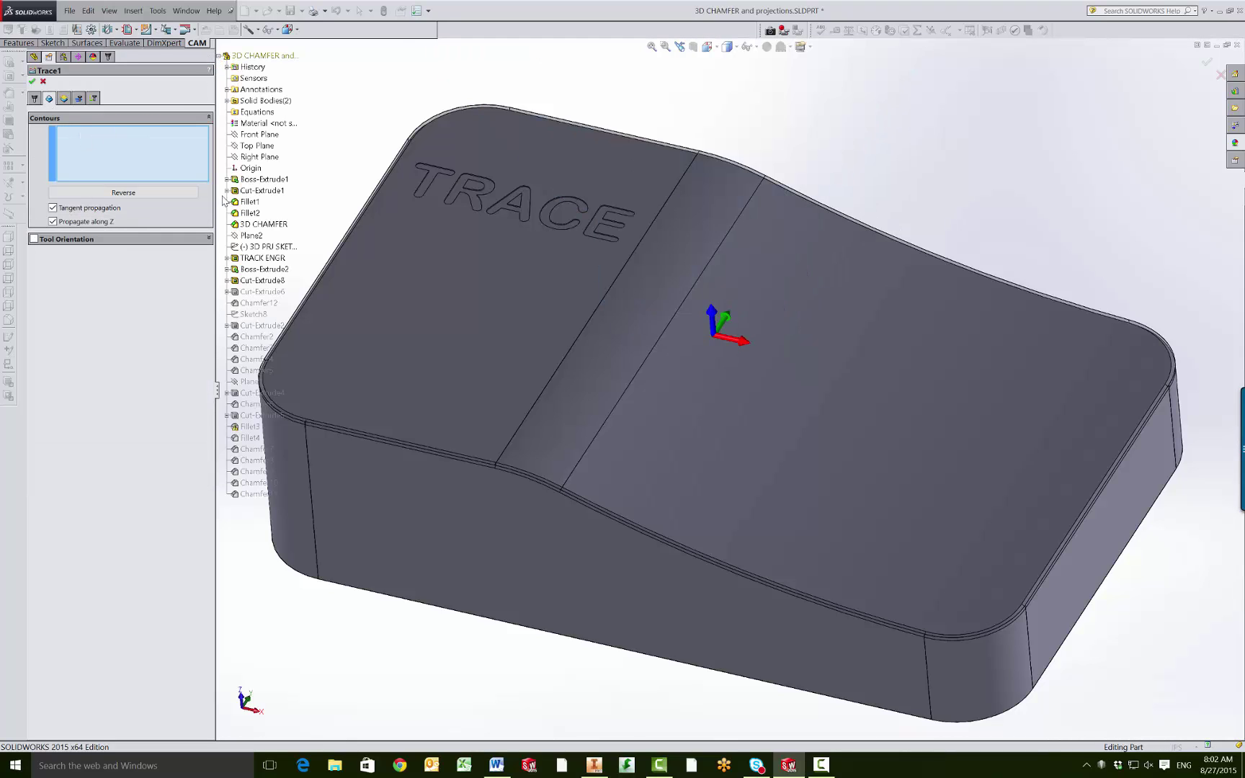
left_click(264, 258)
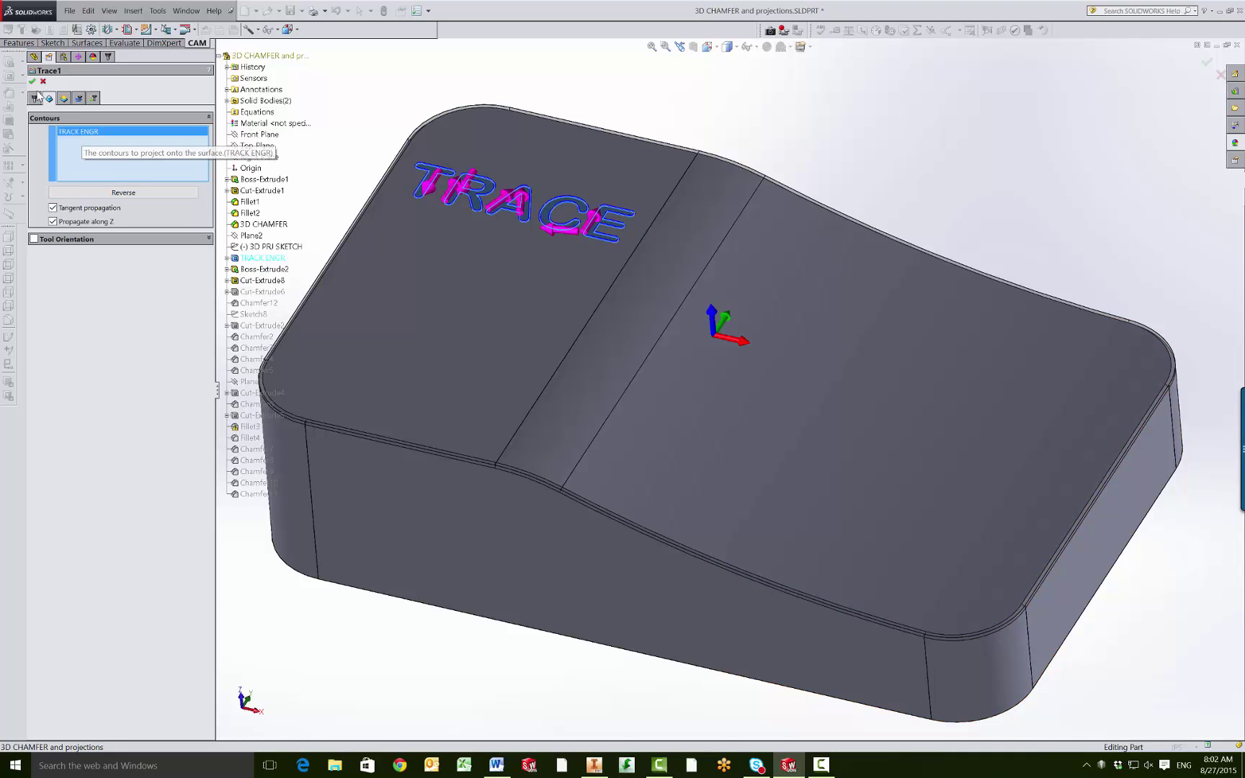
left_click(32, 81)
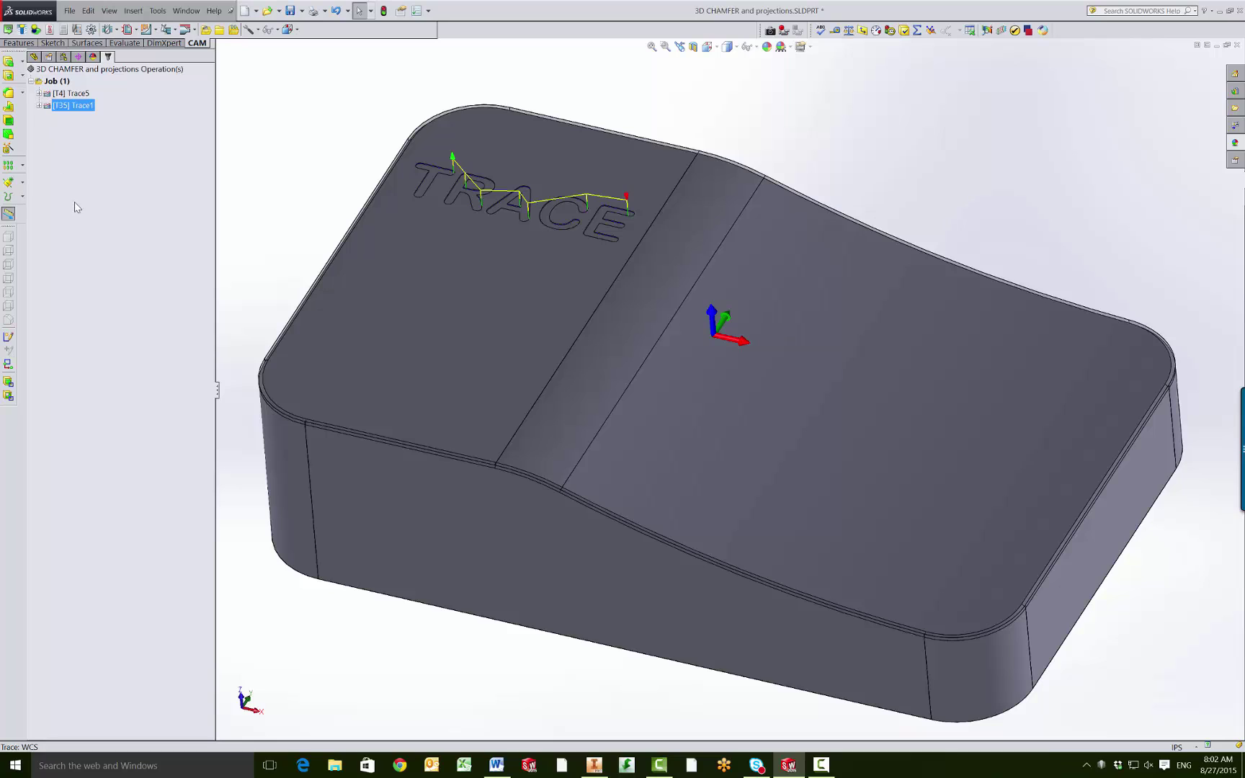
Run a stock simulation of the T35 trace operation, inspect the engraved TRACE lettering up close, and exit the simulation
right_click(66, 104)
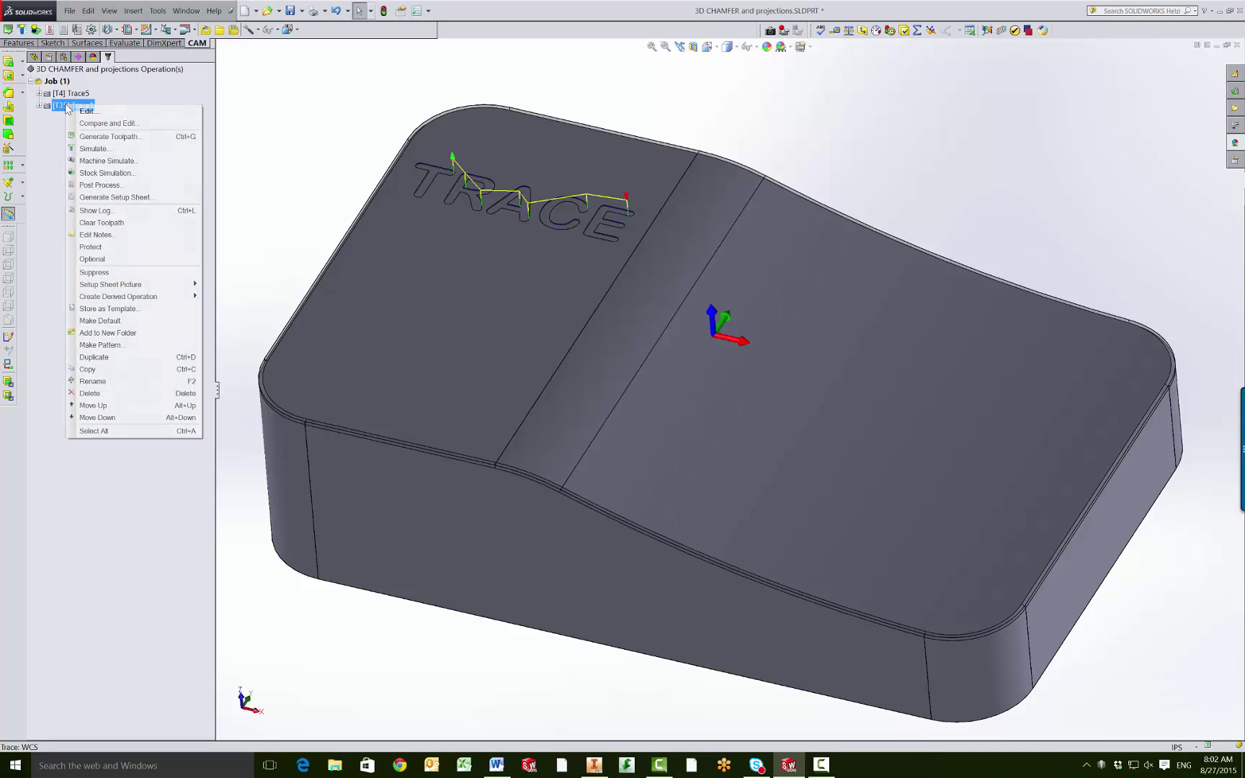
left_click(97, 173)
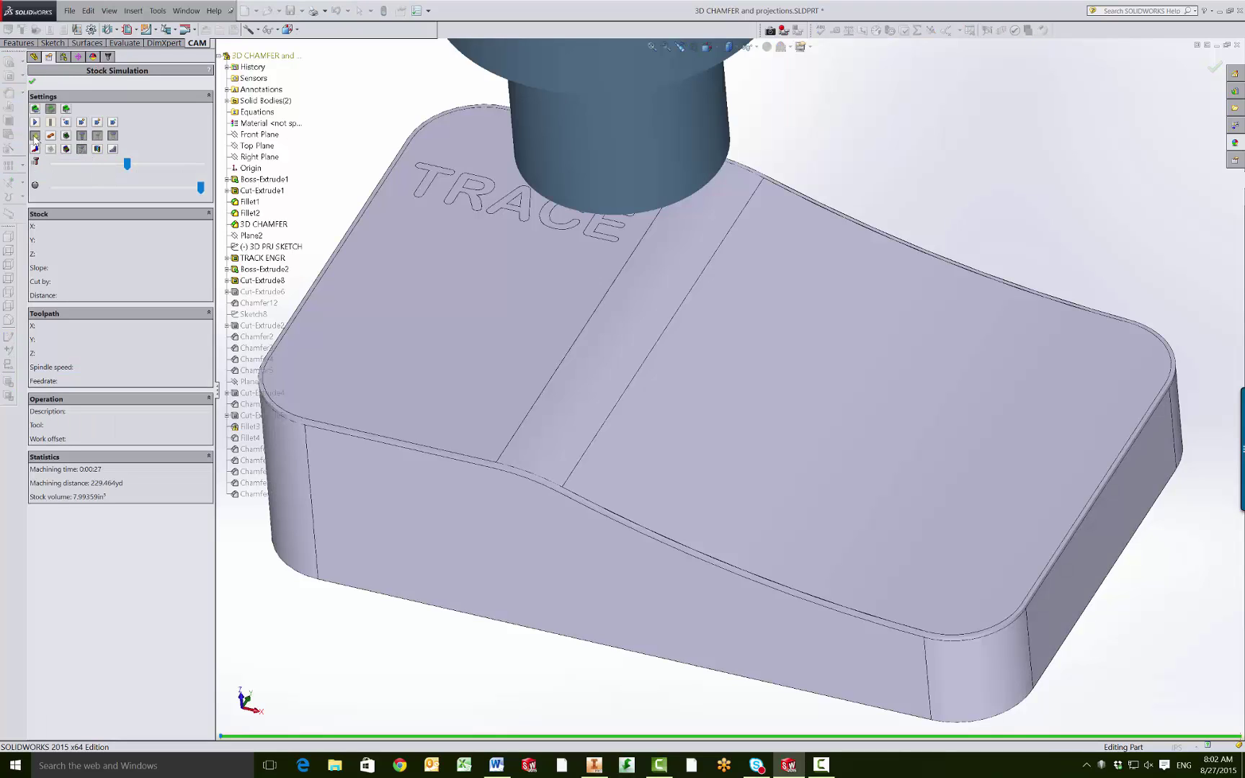
left_click(34, 124)
left_click(34, 123)
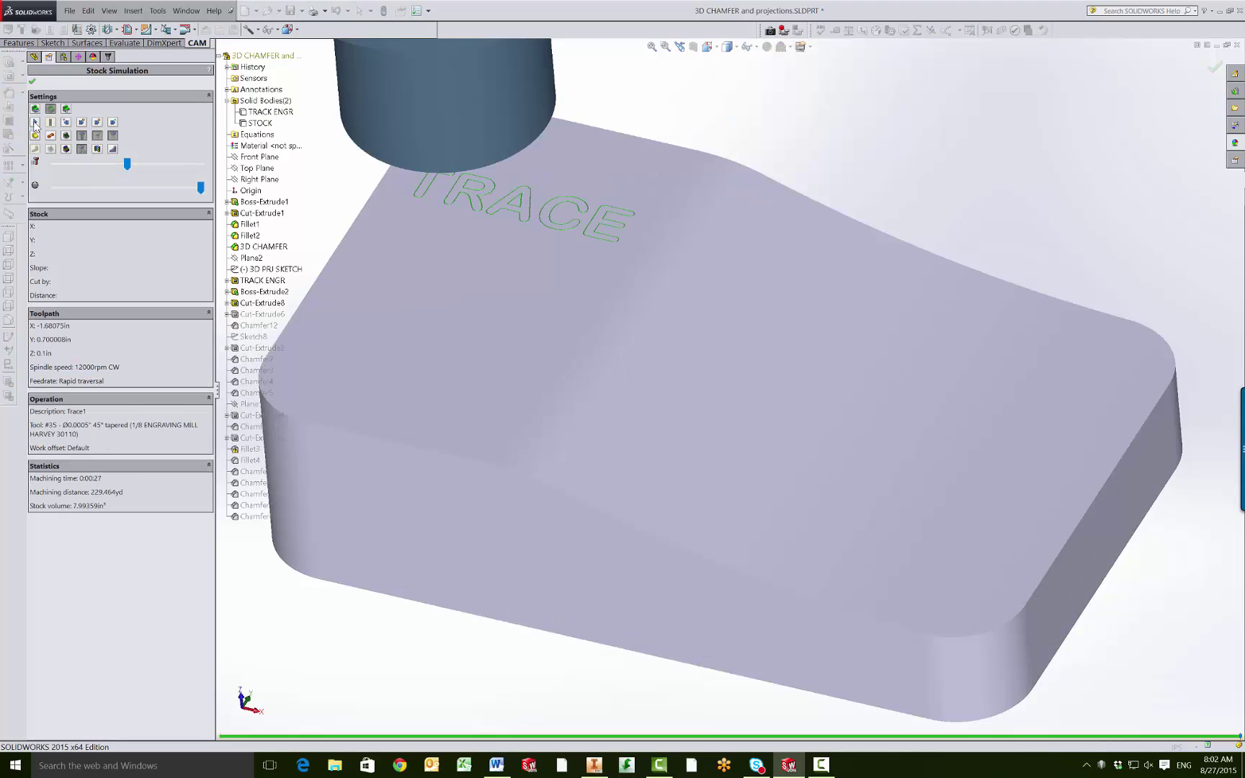
scroll(386, 175, "down", 6)
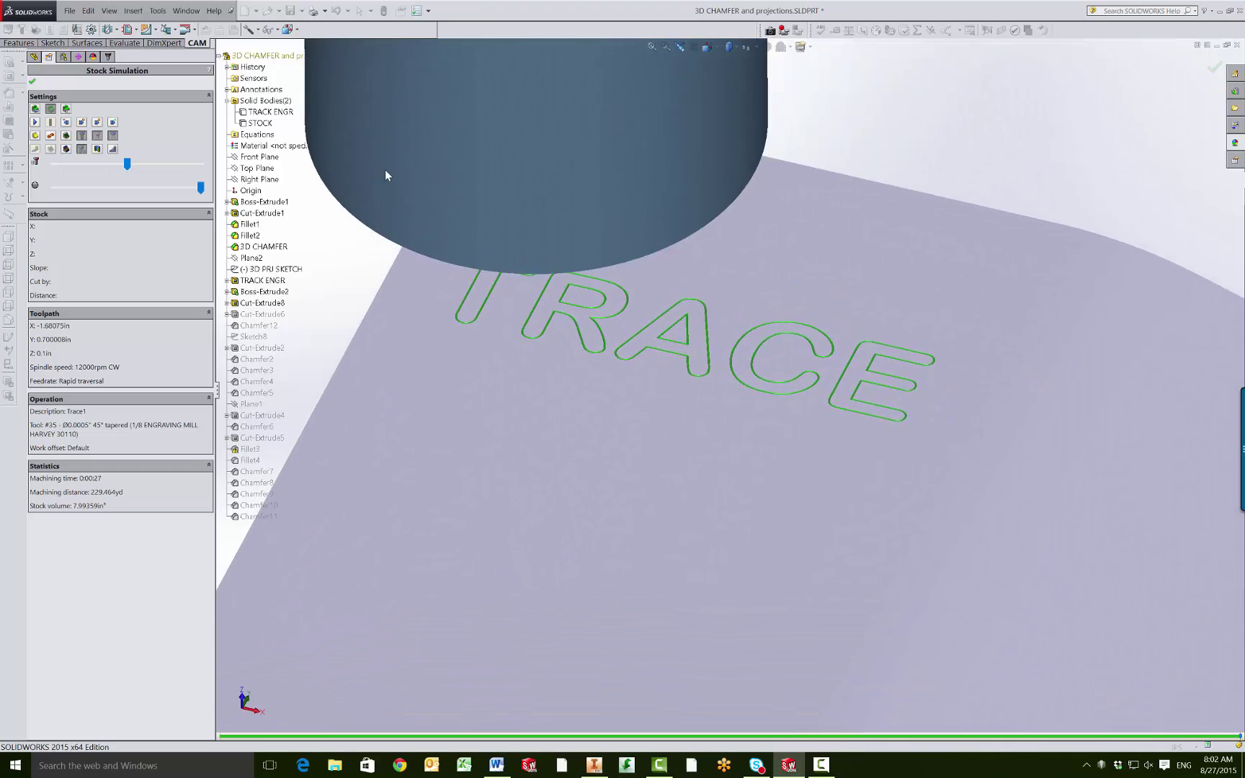
mouse_move(514, 214)
middle_mouse_down()
mouse_move(597, 264)
mouse_move(523, 265)
middle_mouse_up()
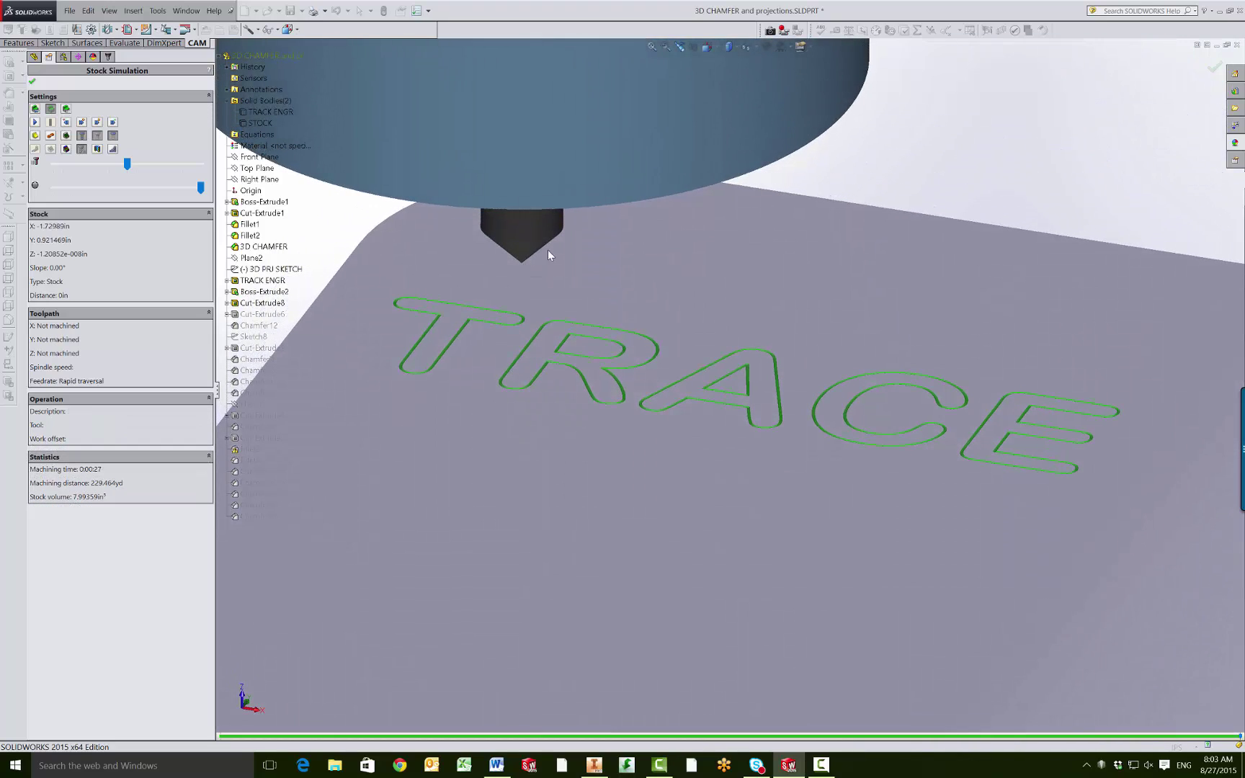
middle_click_drag(545, 325, 555, 359)
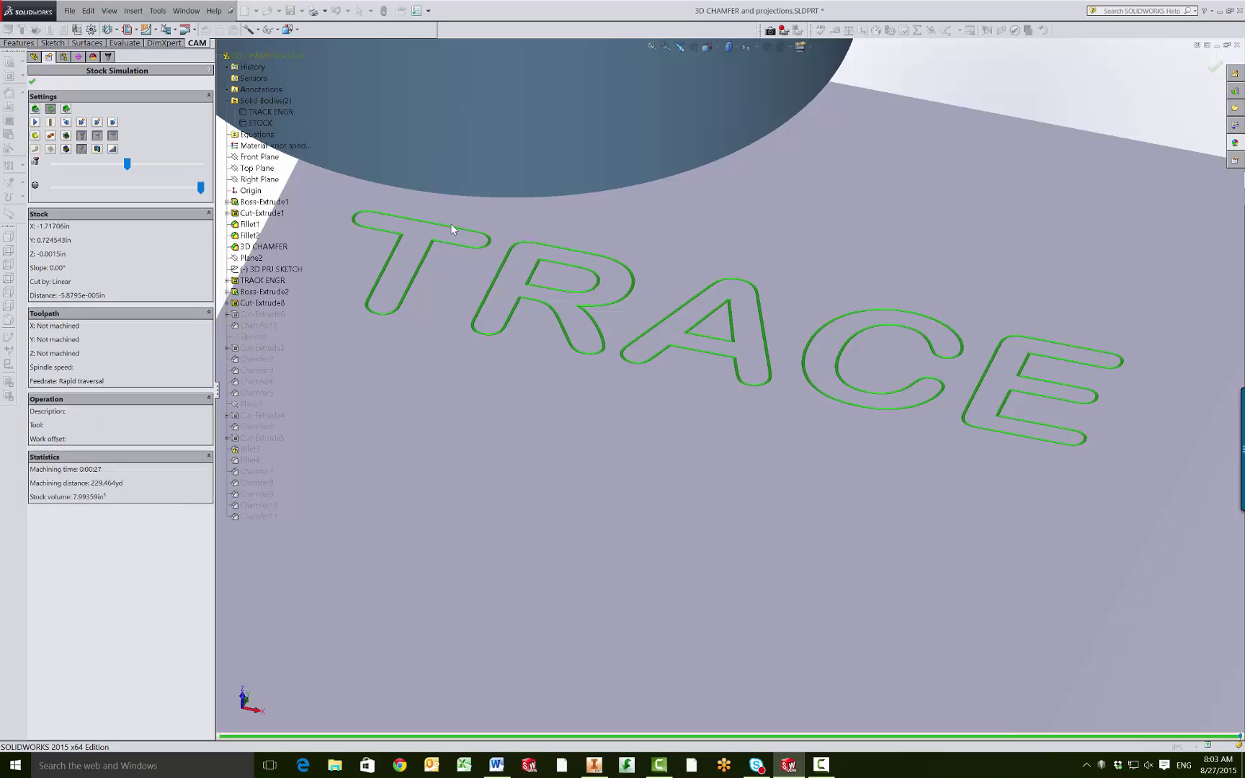
left_click(32, 82)
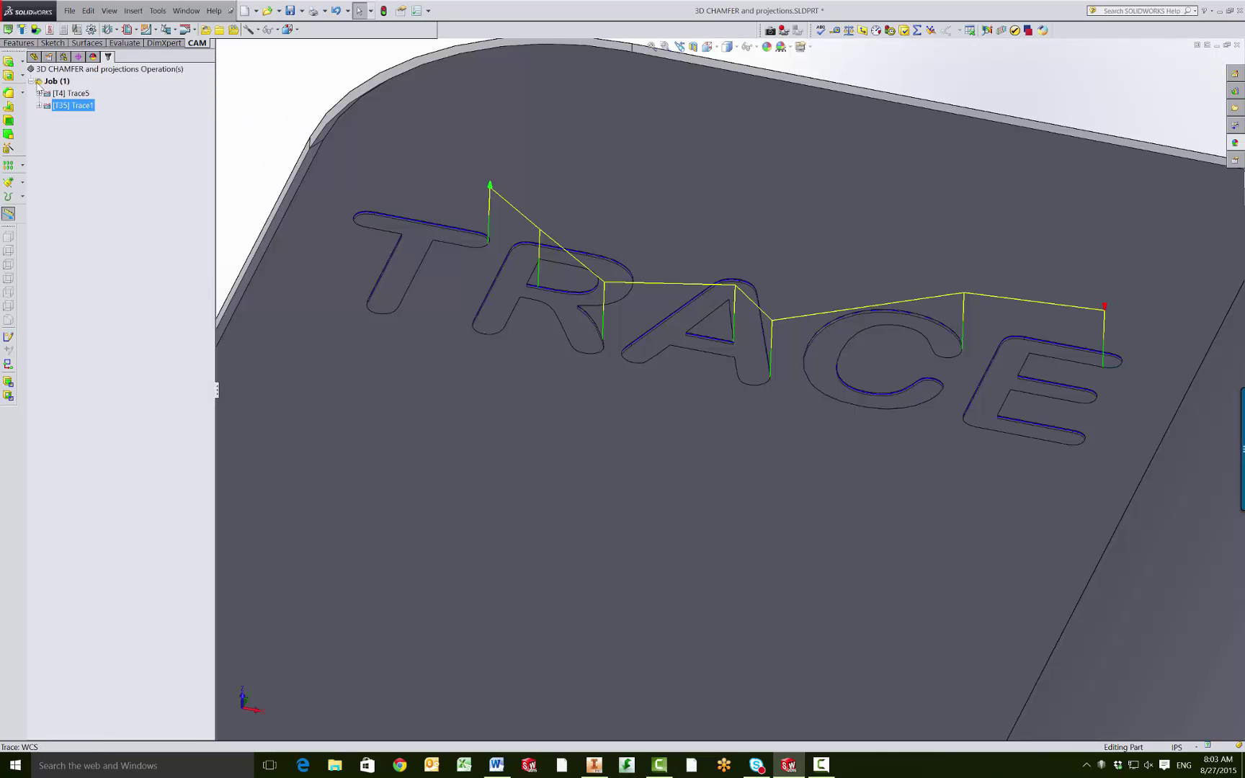
Review the T35 trace operation's tool, contour, heights, compensation direction, pass and linking settings, keeping them as they are
left_click(66, 143)
right_click(71, 106)
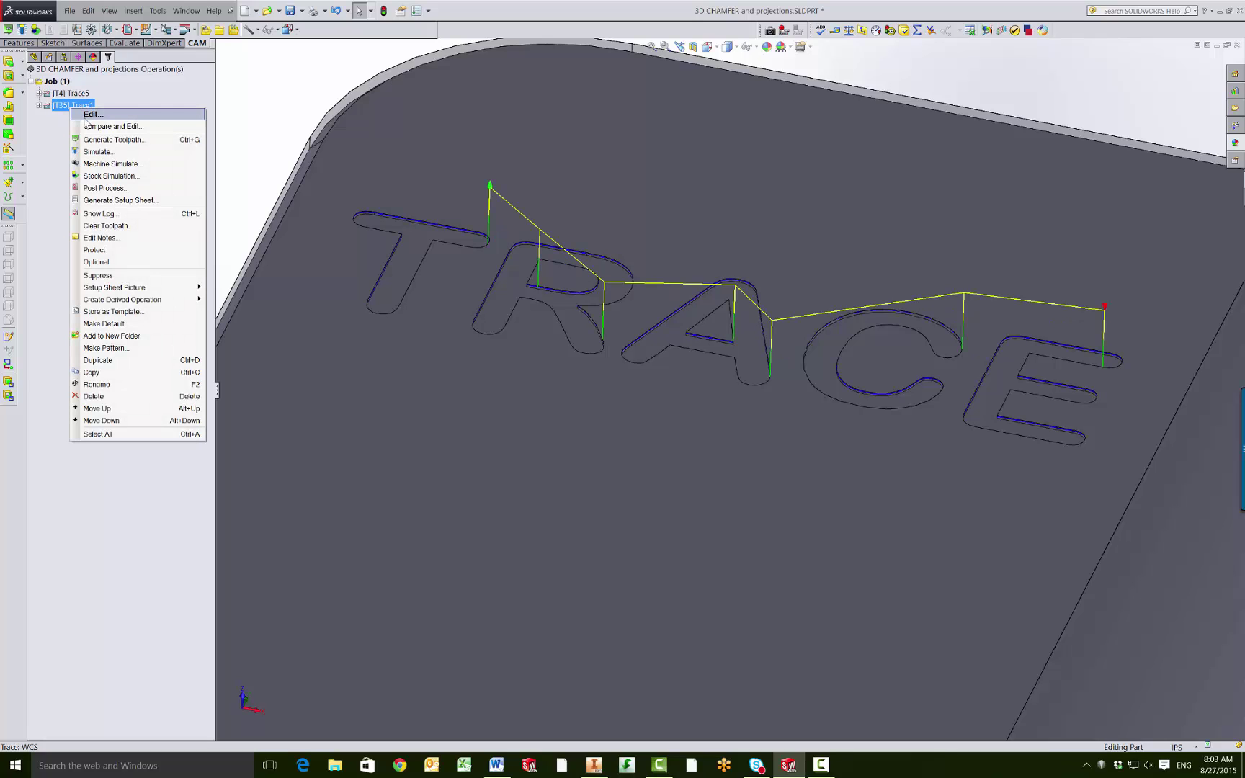
left_click(85, 116)
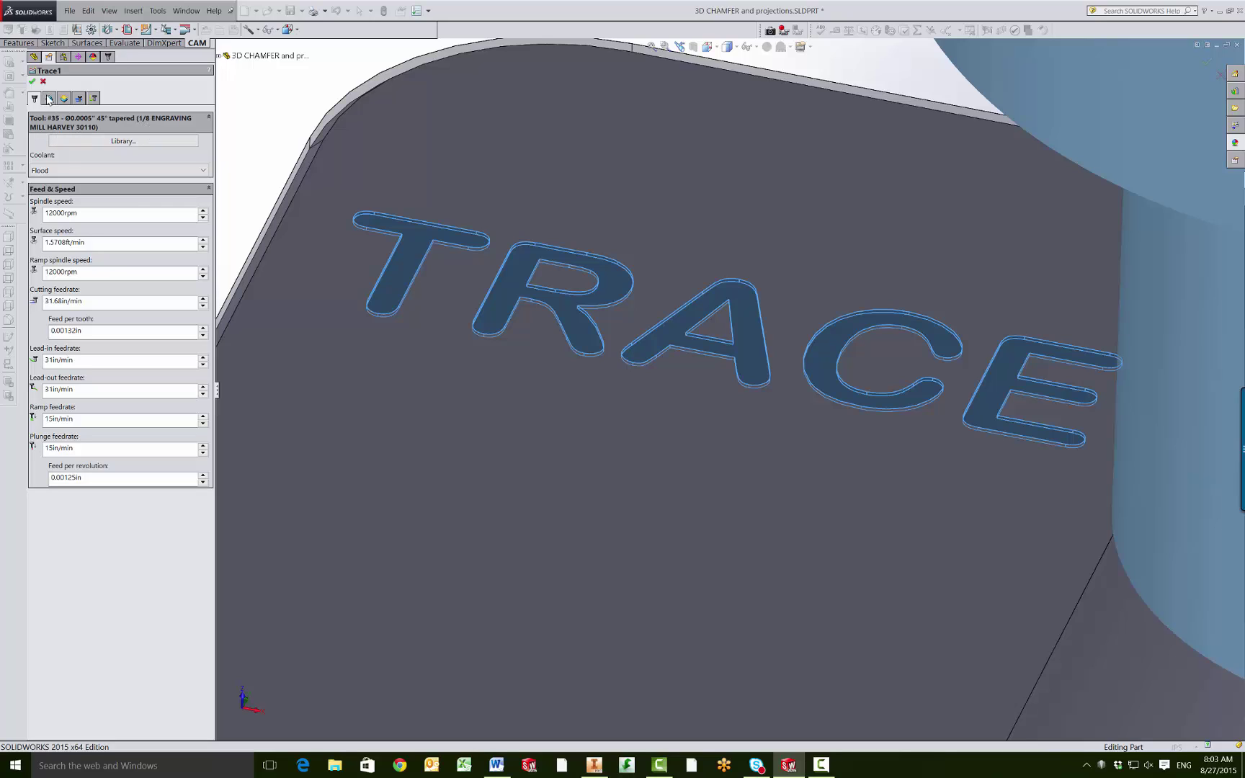
left_click(49, 99)
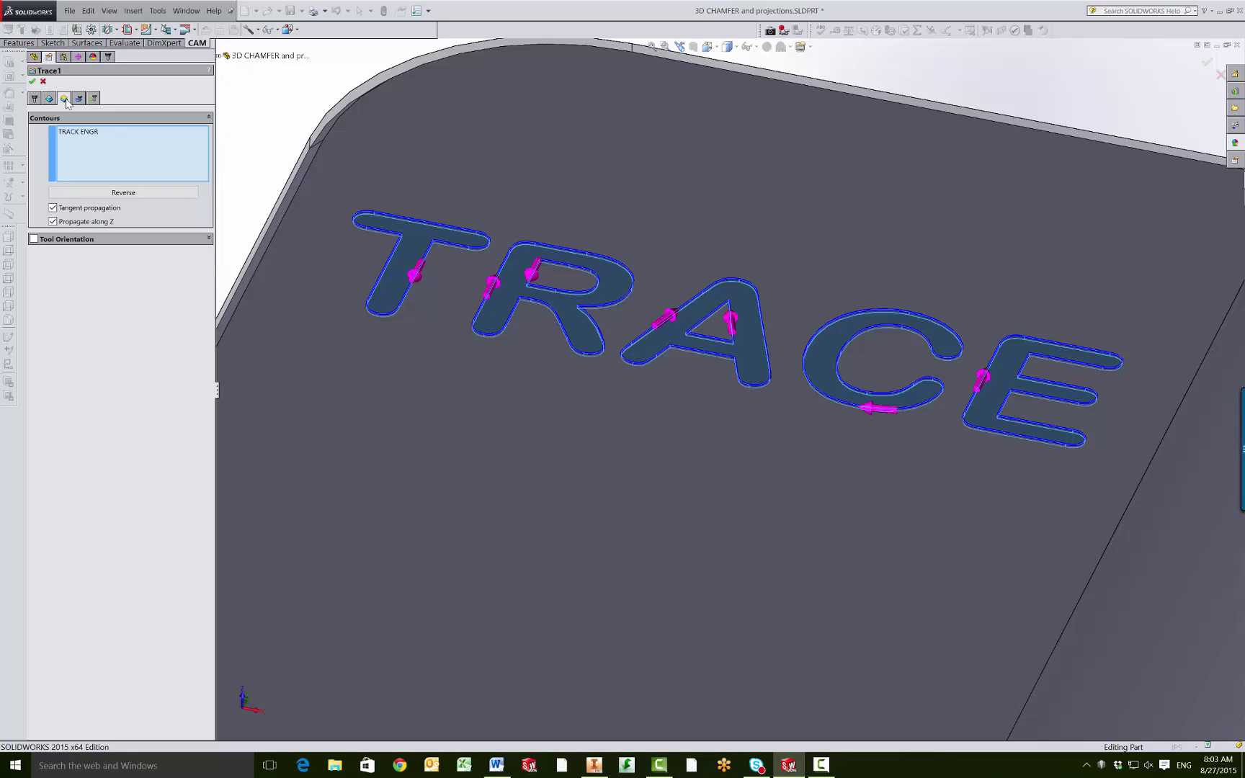
left_click(65, 101)
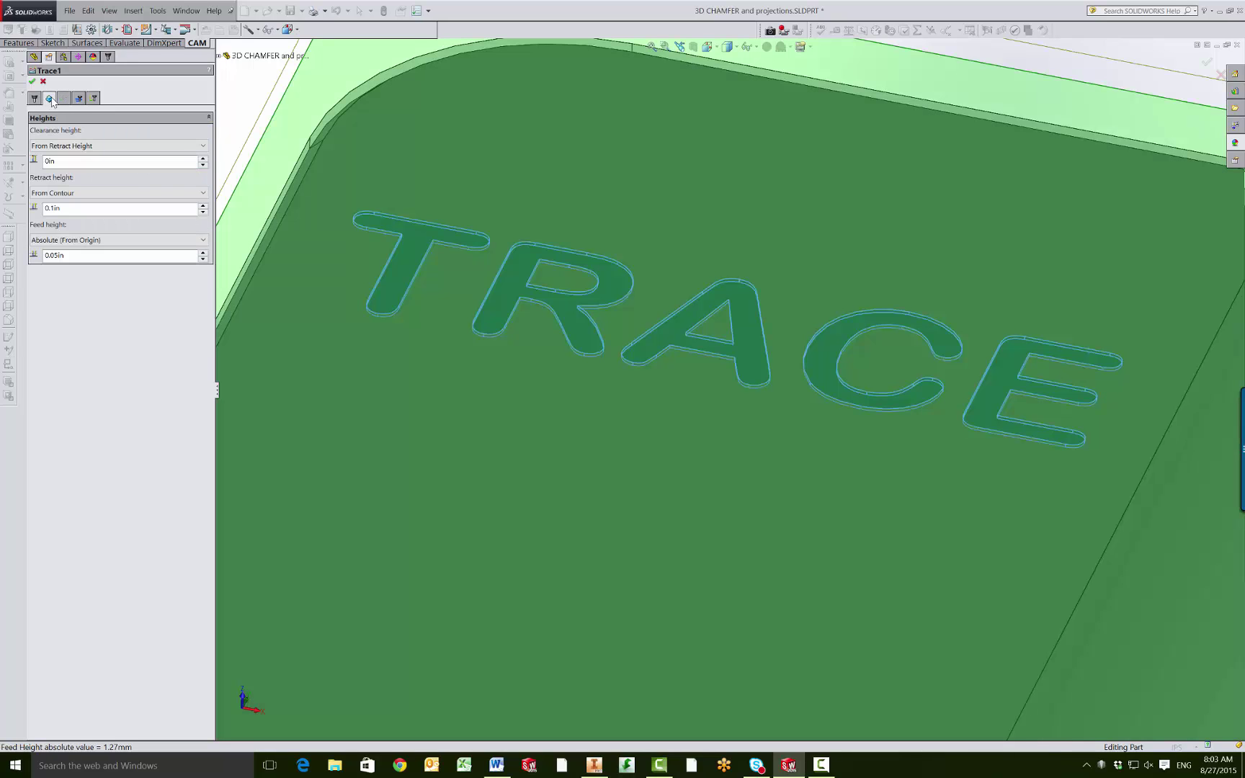
left_click(50, 98)
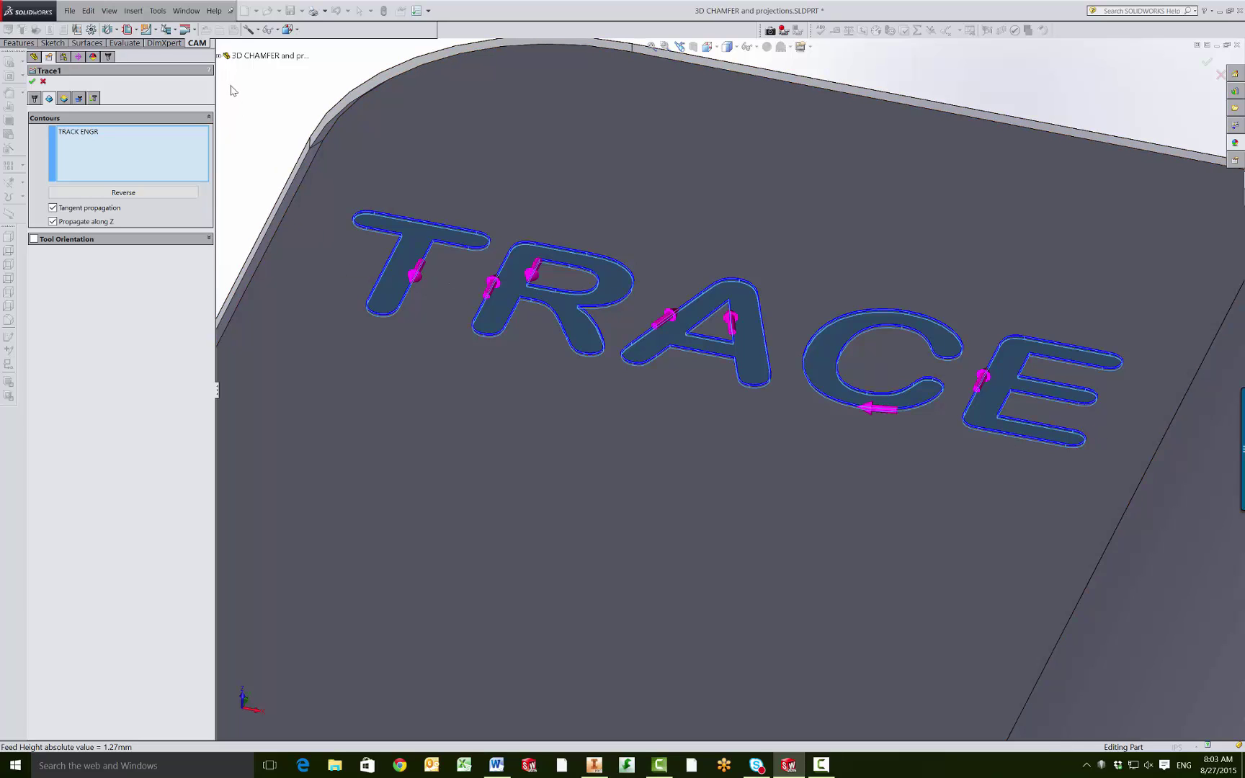
left_click(64, 99)
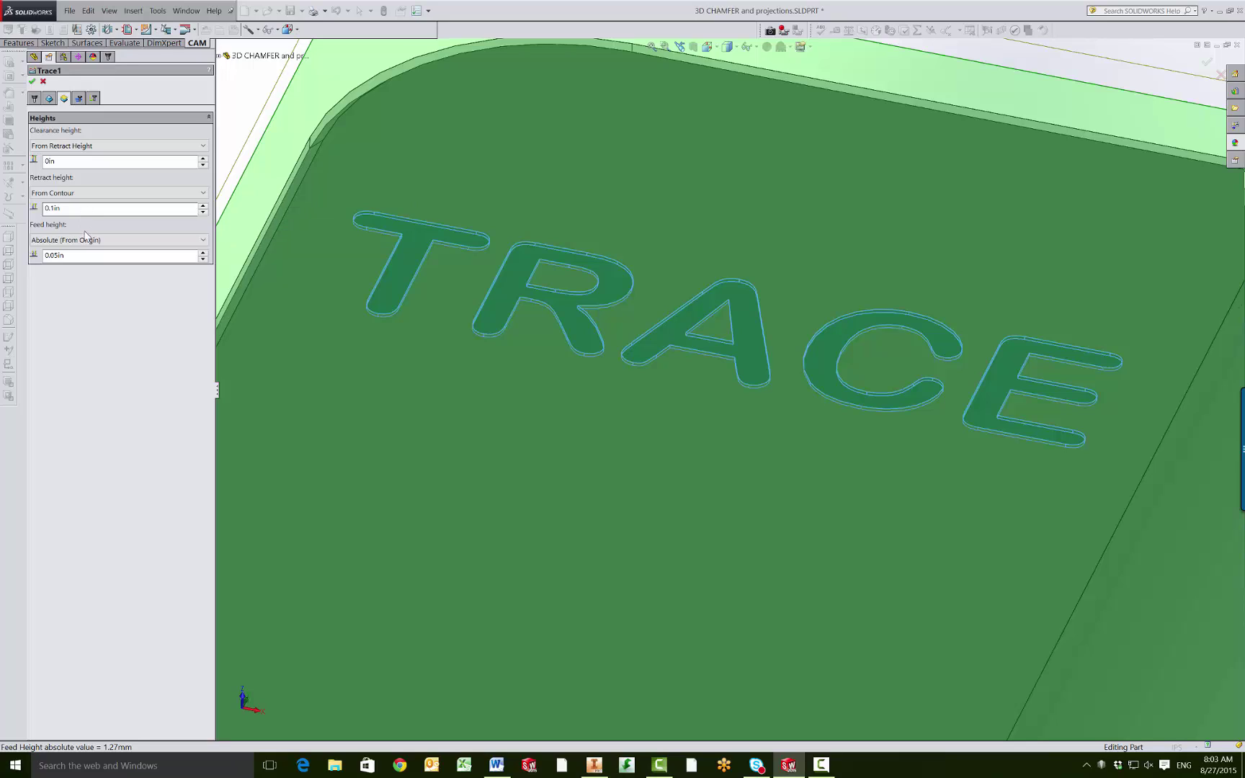
left_click(80, 99)
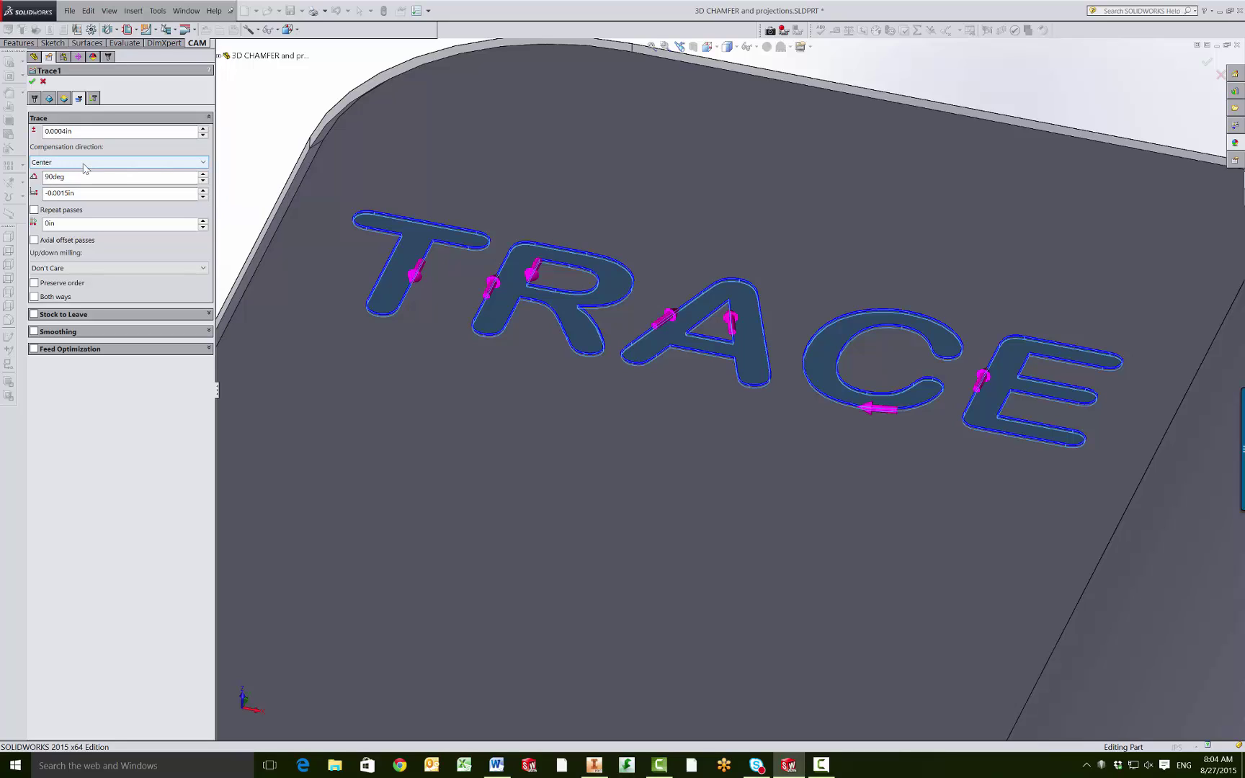
left_click(83, 164)
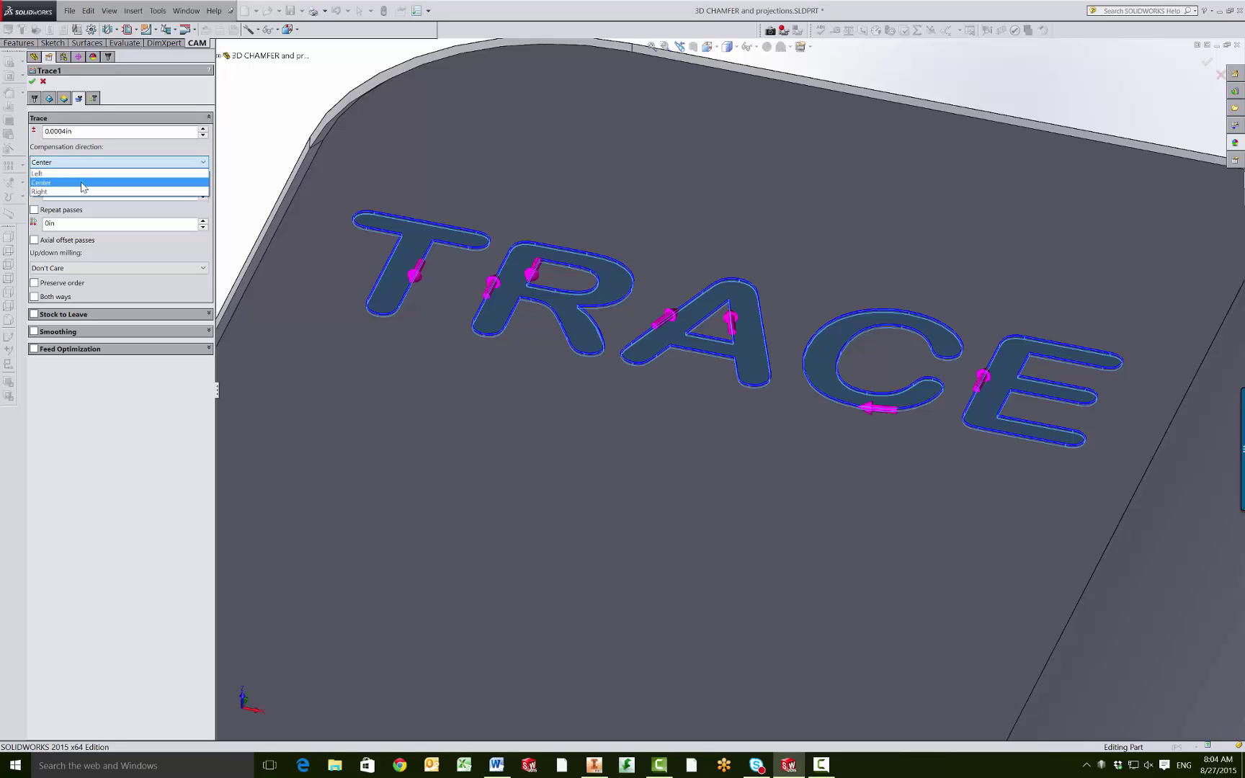
left_click(93, 102)
left_click(93, 99)
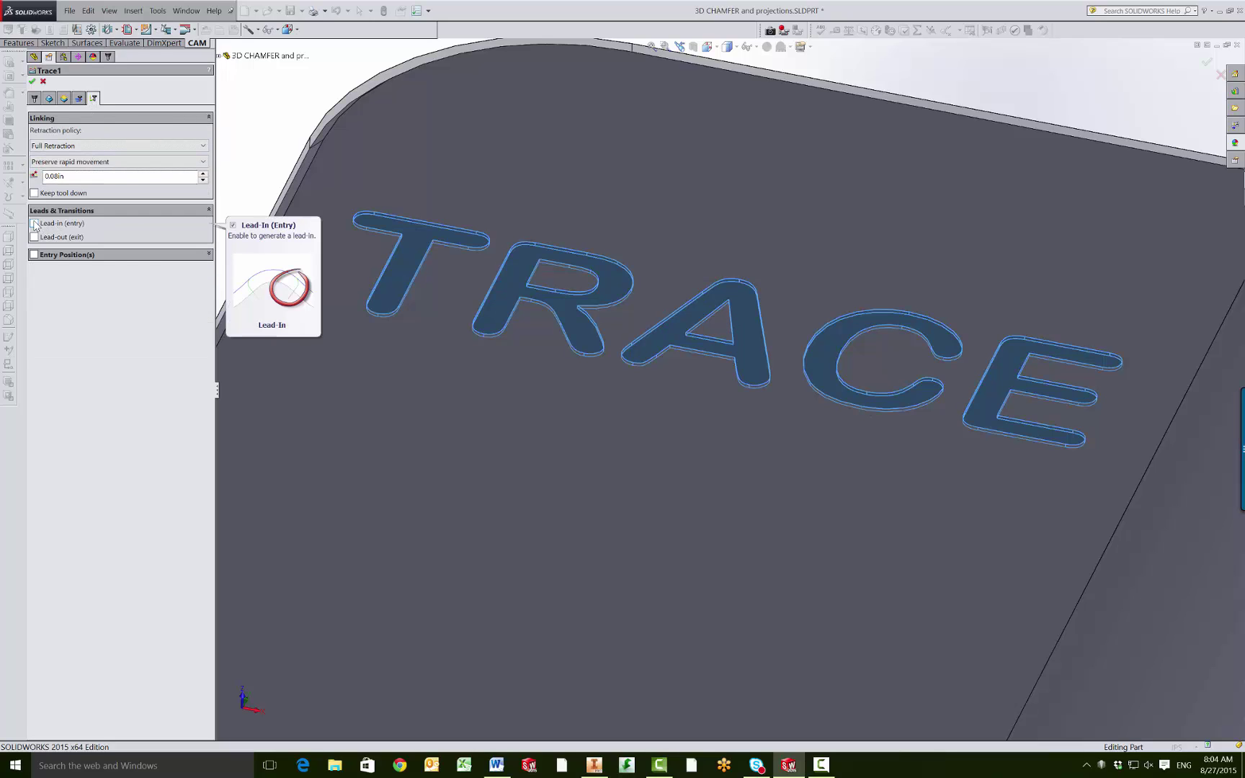
left_click(33, 81)
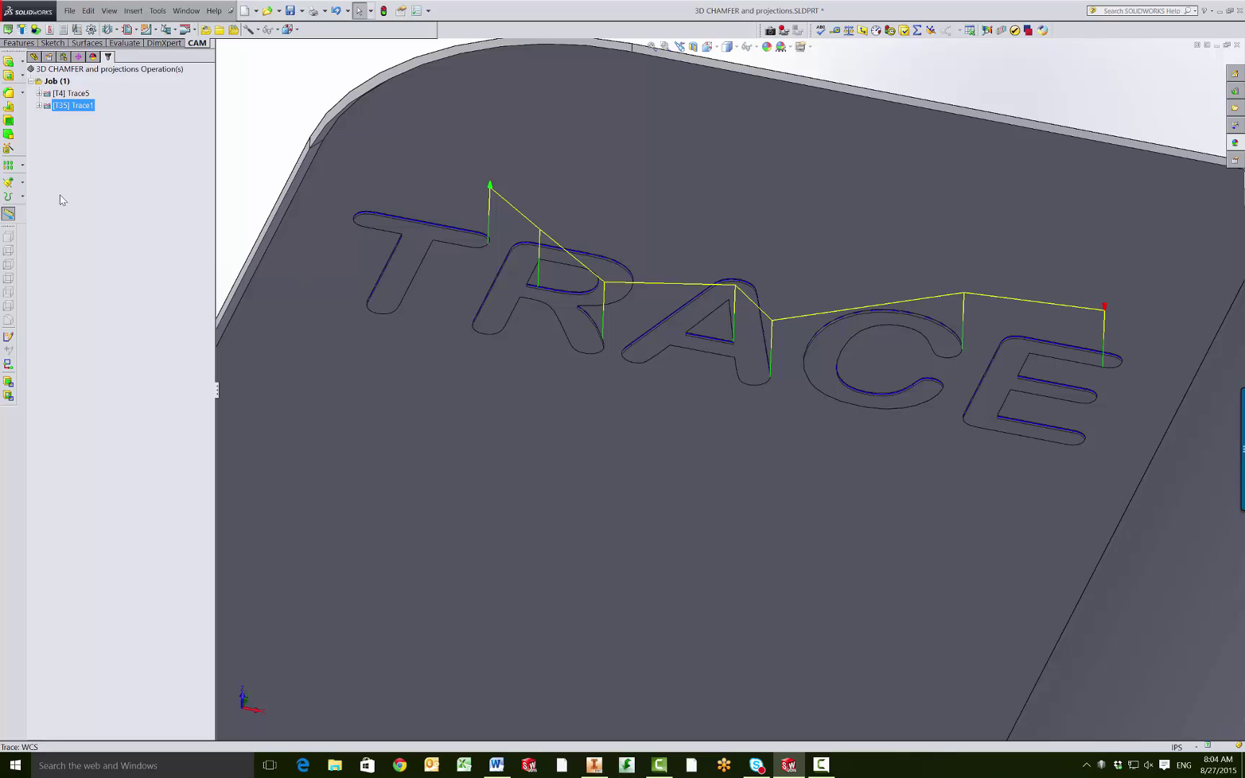
Show the 3D PRJ SKETCH, check where its text sits relative to the part's surface, and return to the CAM operations
key("f")
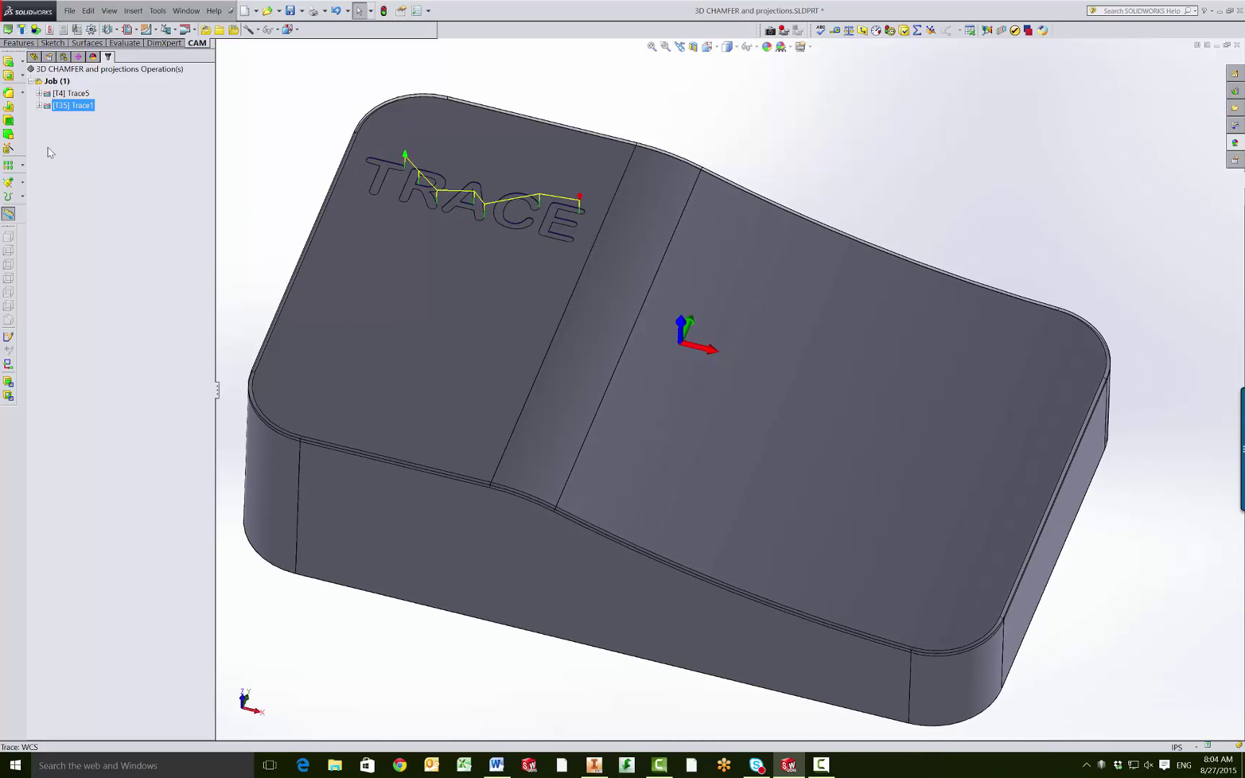
left_click(32, 58)
left_click(75, 292)
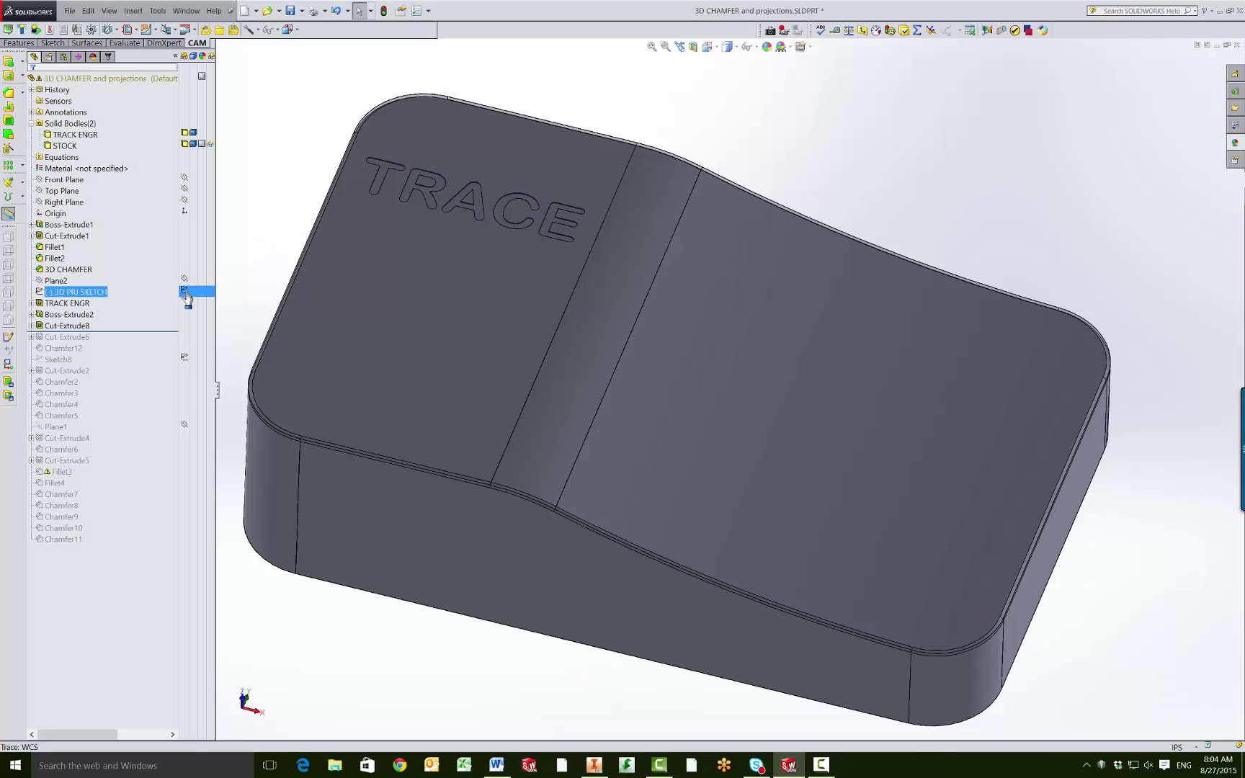
left_click(289, 219)
scroll(288, 219, "down", 3)
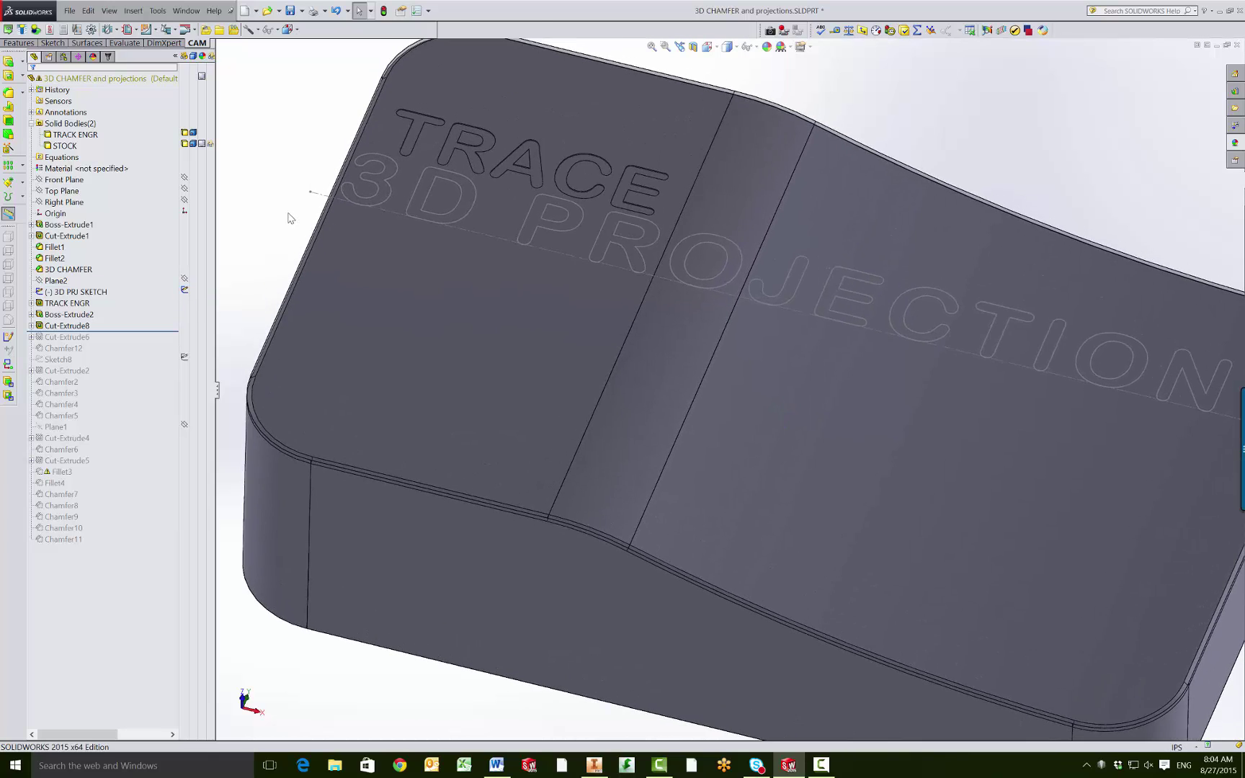
scroll(288, 219, "up", 2)
middle_click_drag(289, 218, 422, 291)
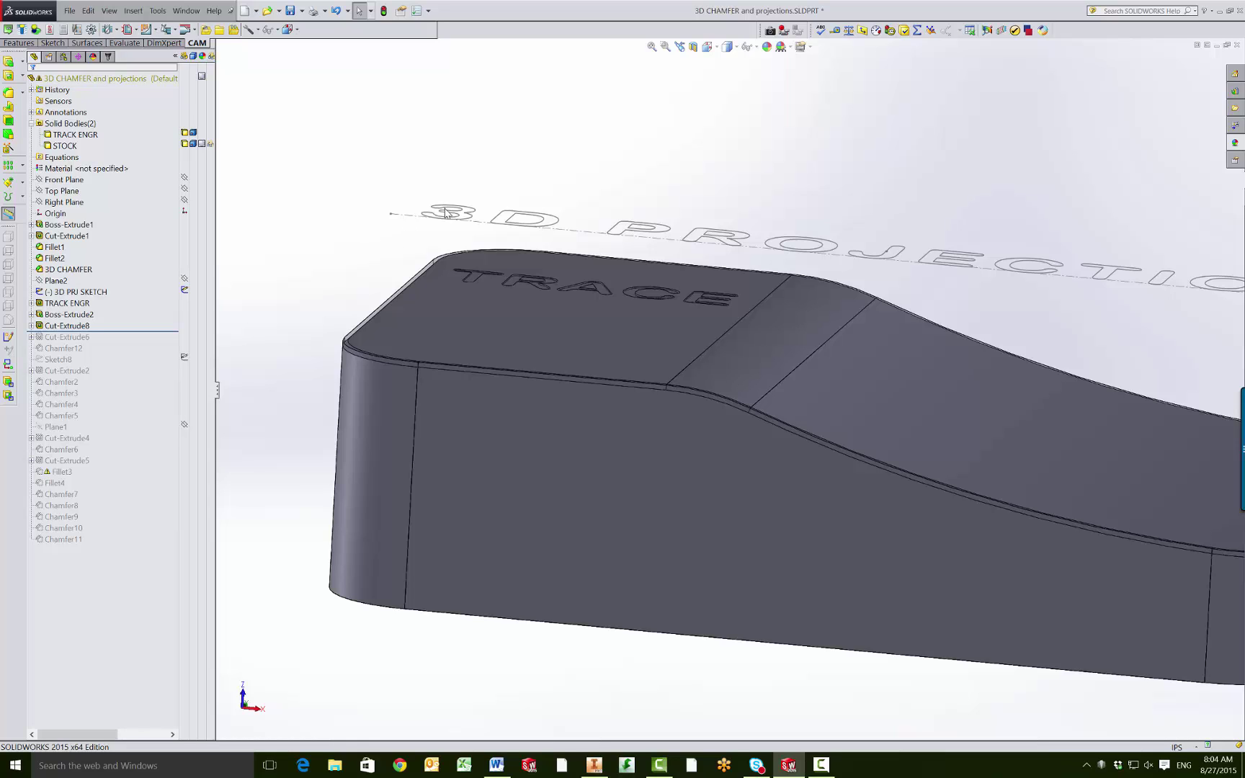
middle_click_drag(443, 213, 415, 188)
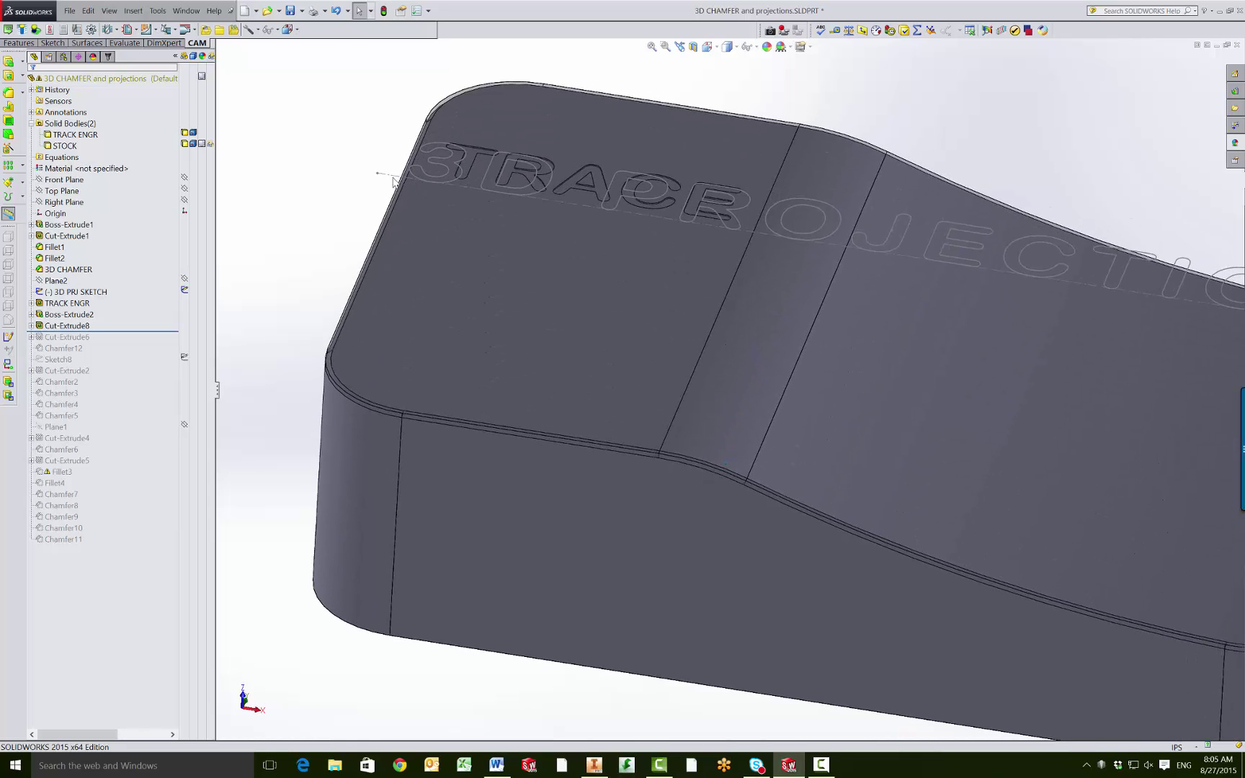
left_click(109, 60)
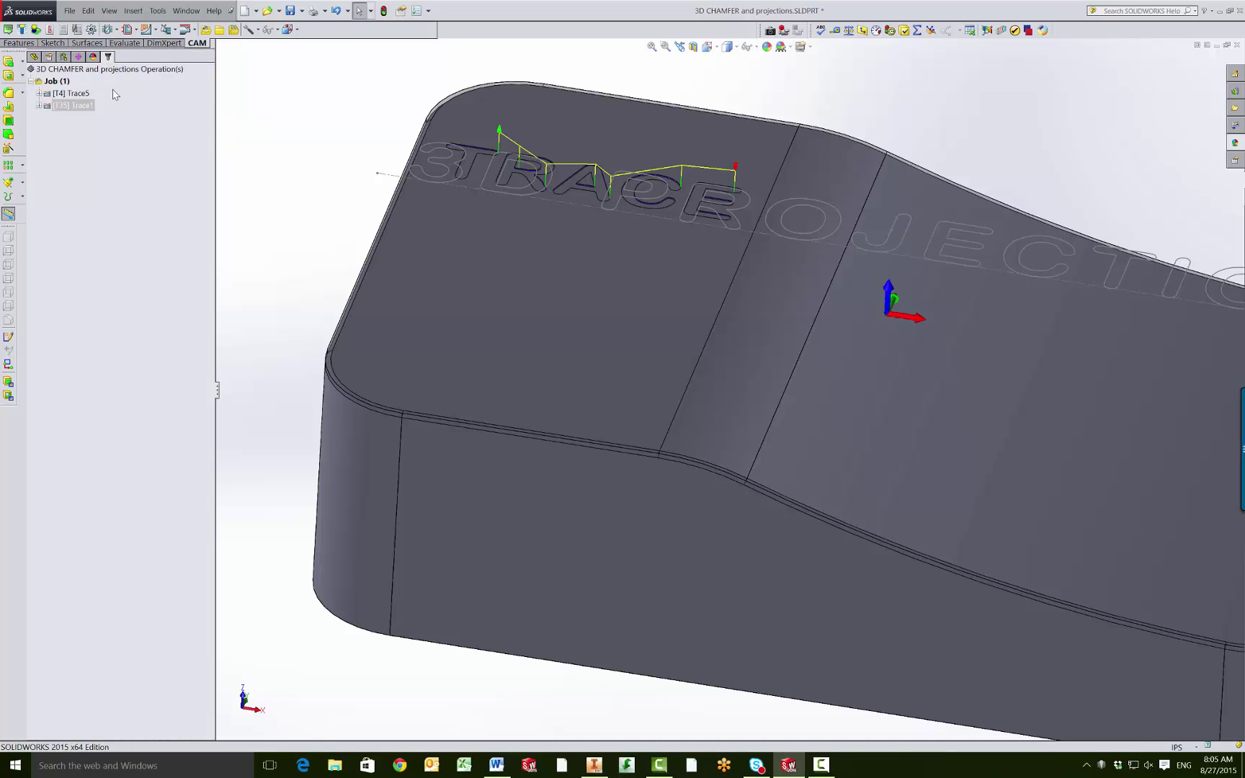
Create a new projection operation in the job from the PROJECTION ENGRAVING T64 template, keeping its default name
left_click(71, 149)
right_click(72, 135)
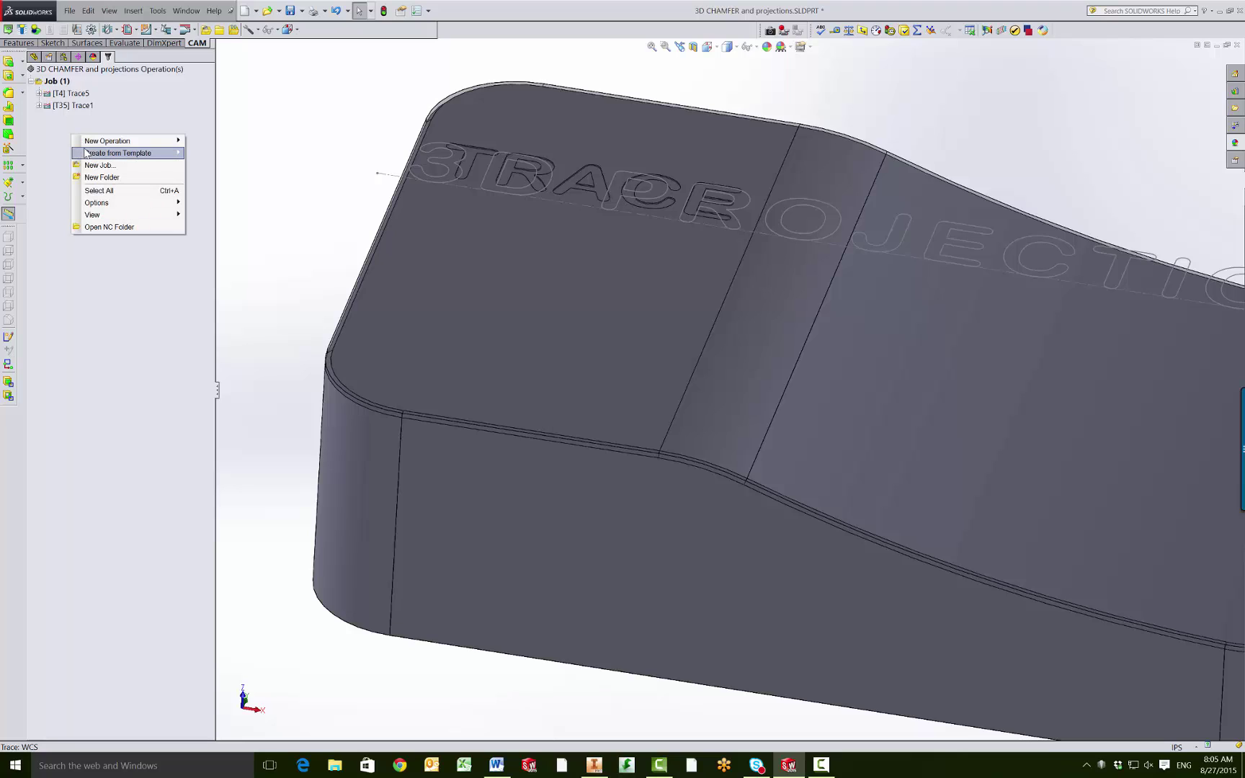
mouse_move(85, 154)
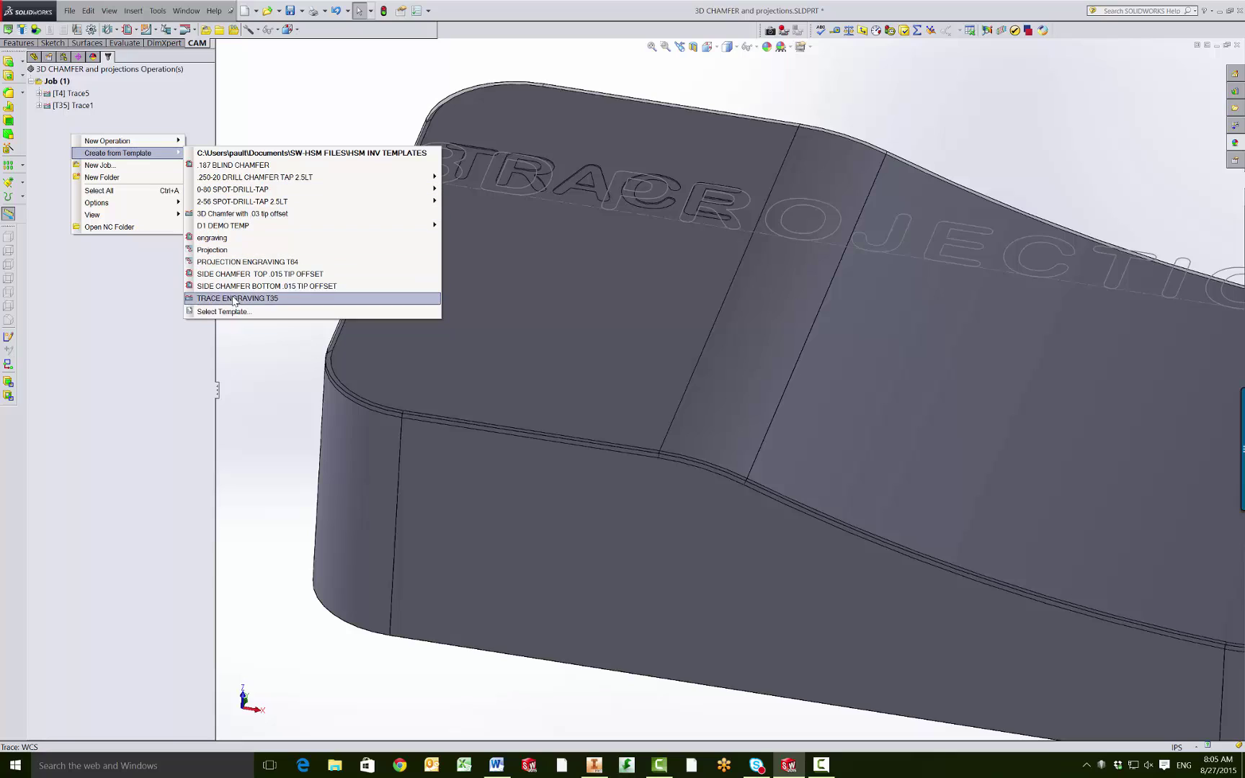
left_click(291, 264)
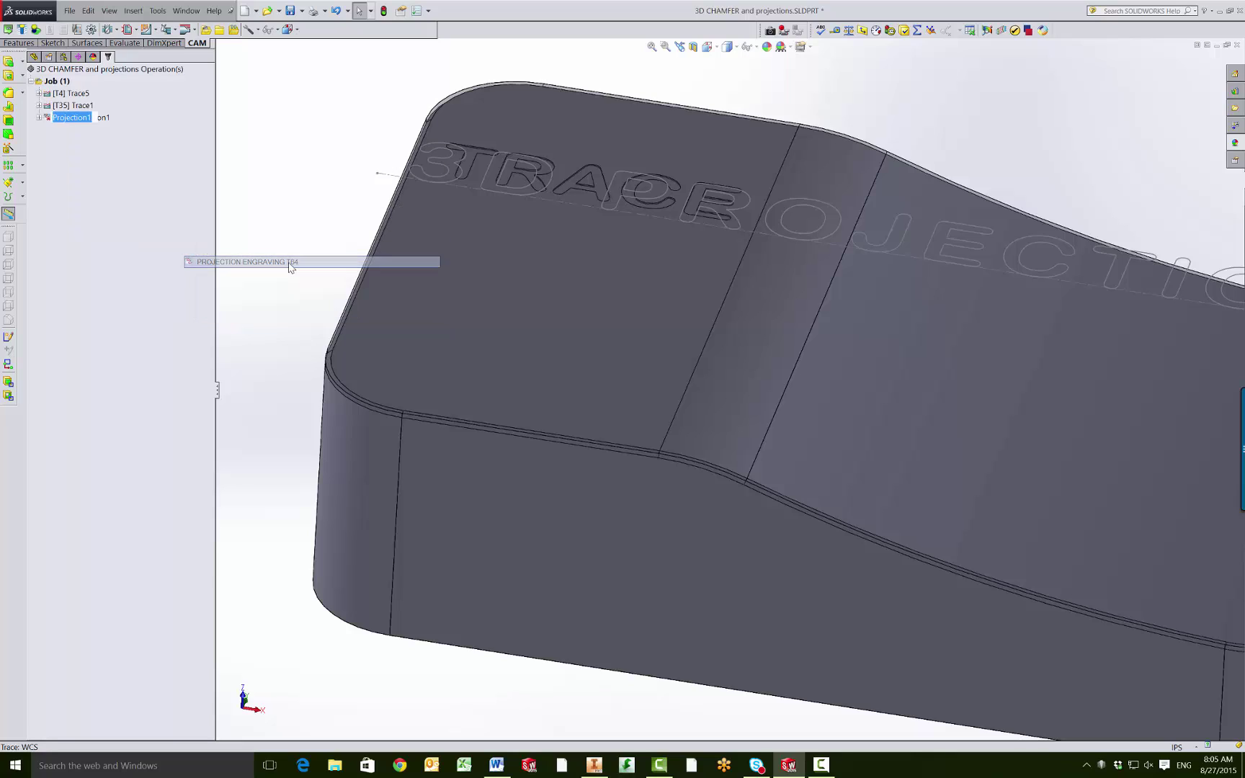
key("Return")
Assign the 3D PRJ SKETCH as the contour of the new projection operation and generate its toolpath
right_click(84, 119)
left_click(101, 124)
left_click(49, 99)
left_click(49, 99)
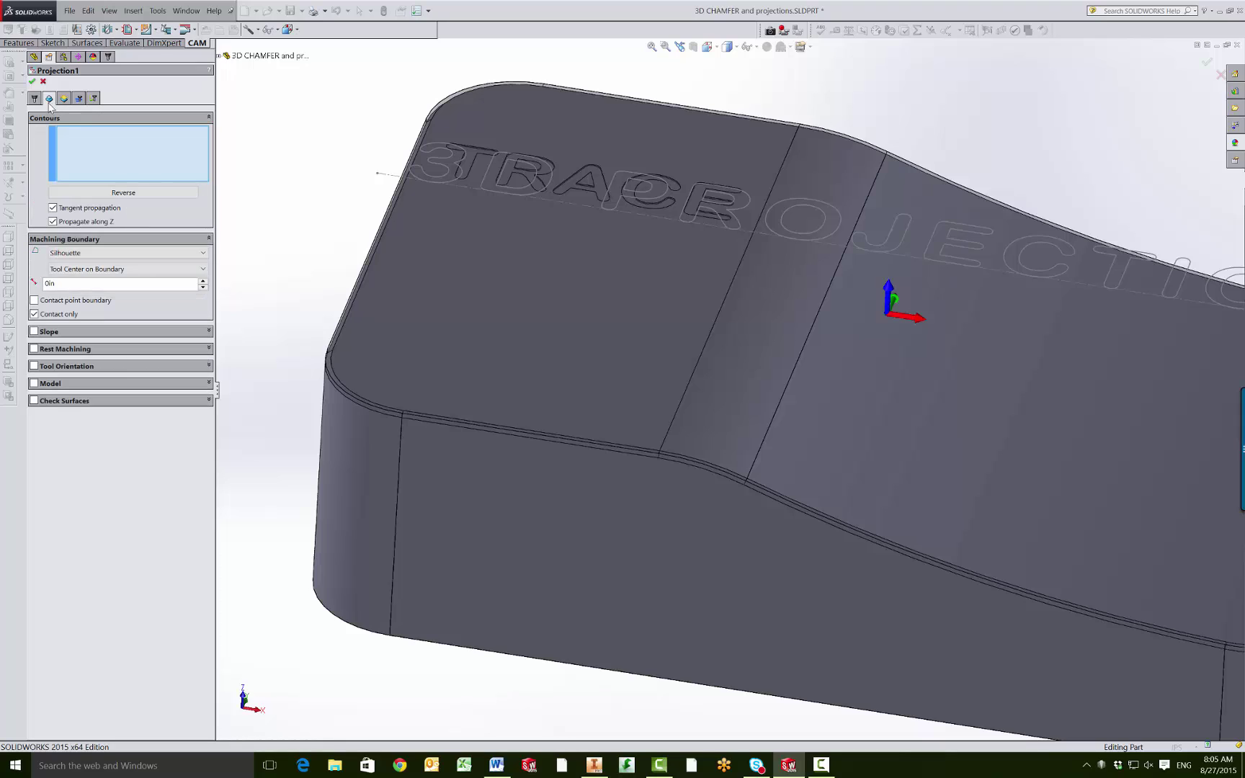
left_click(219, 55)
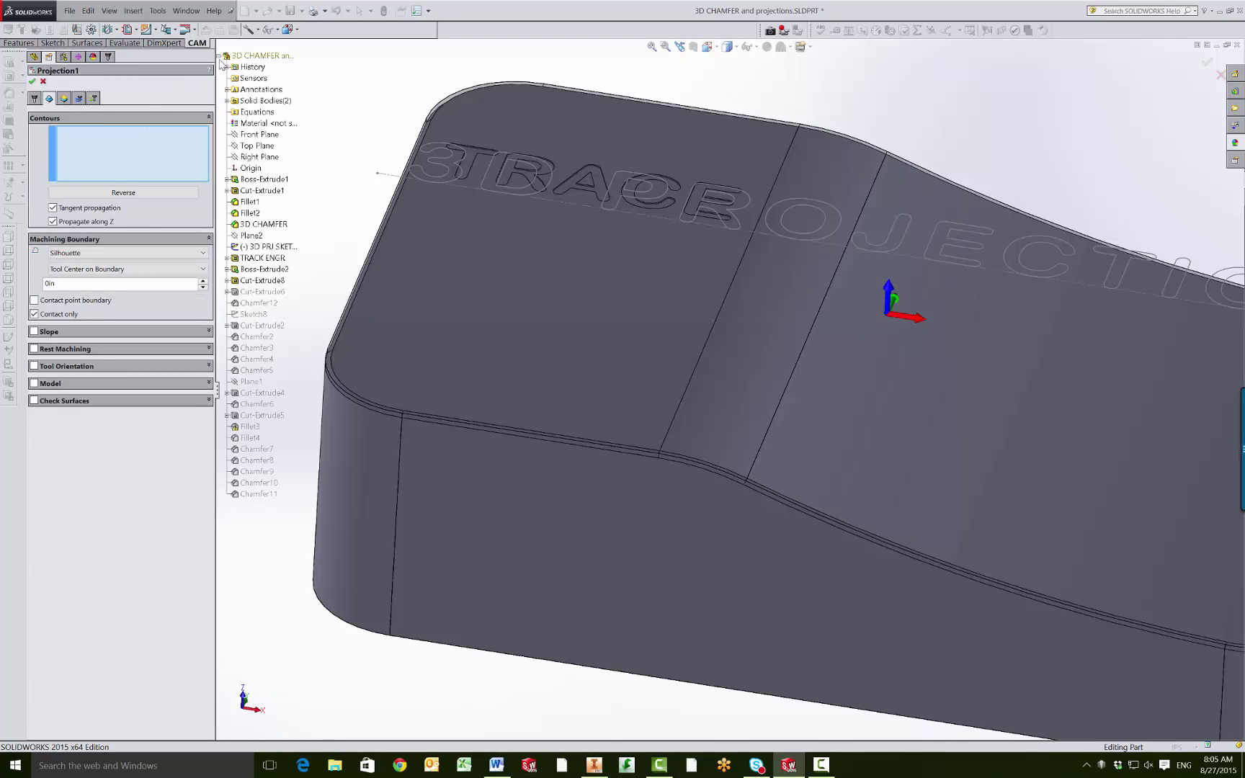
left_click(260, 247)
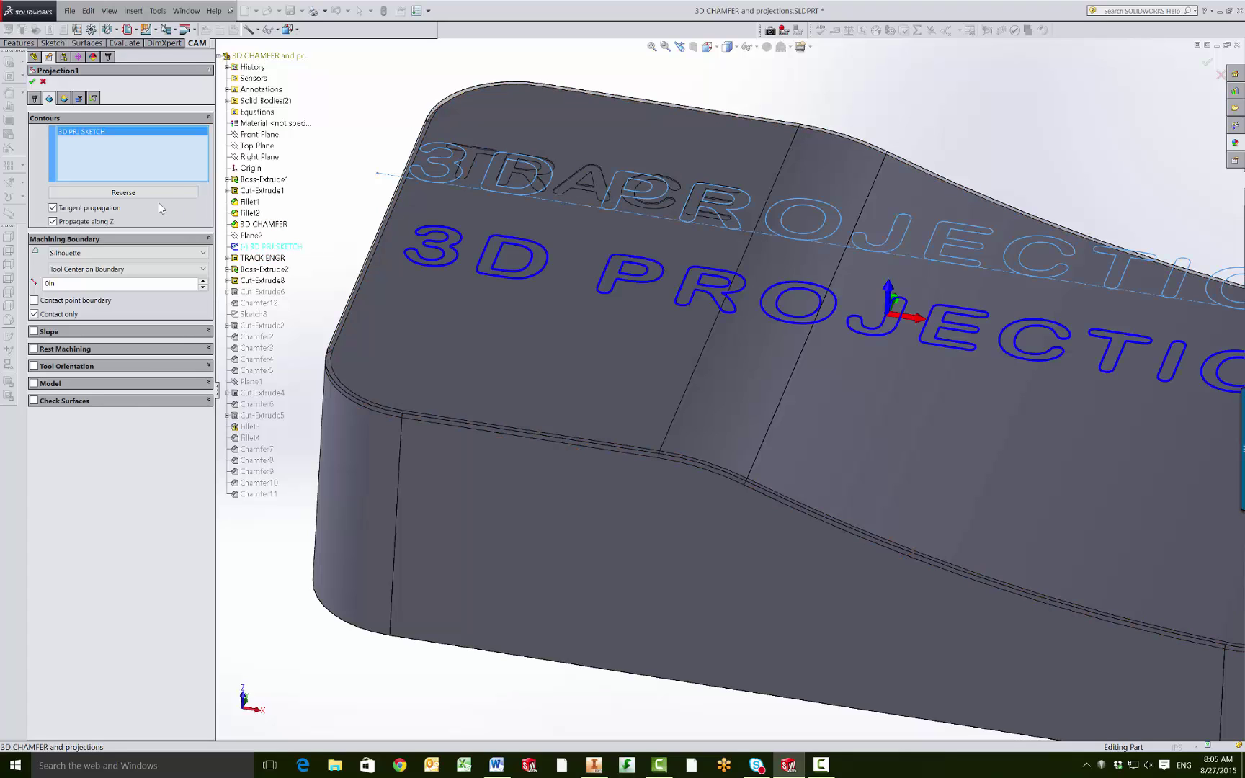
left_click(32, 83)
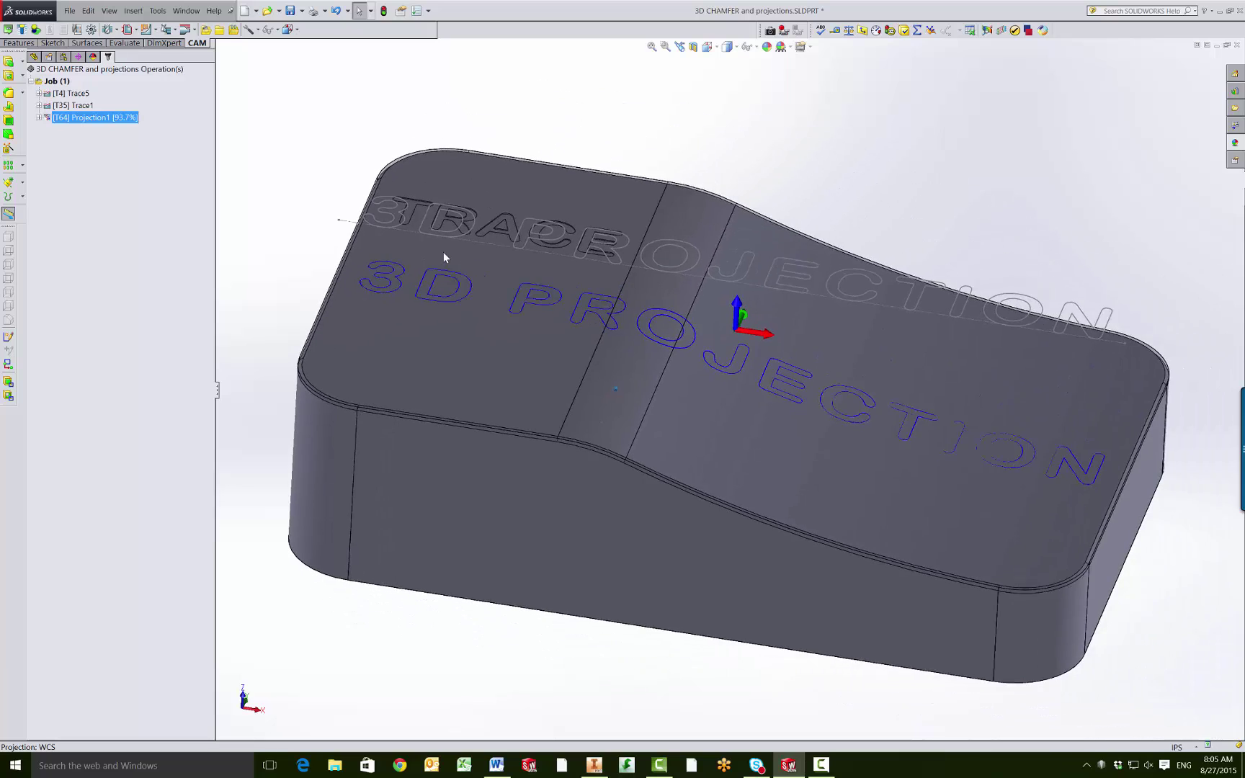
Run a stock simulation of the whole job, covering the chamfer, trace and projection operations
left_click(61, 83)
right_click(60, 83)
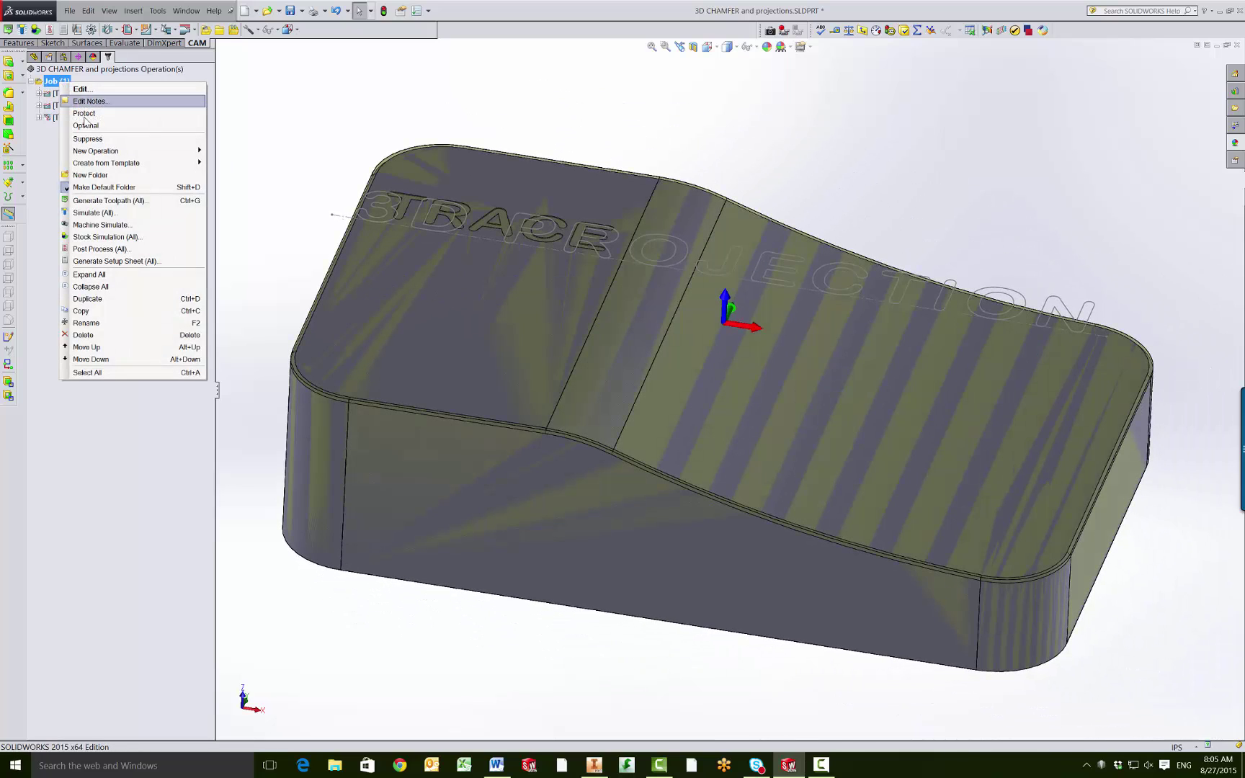
left_click(98, 239)
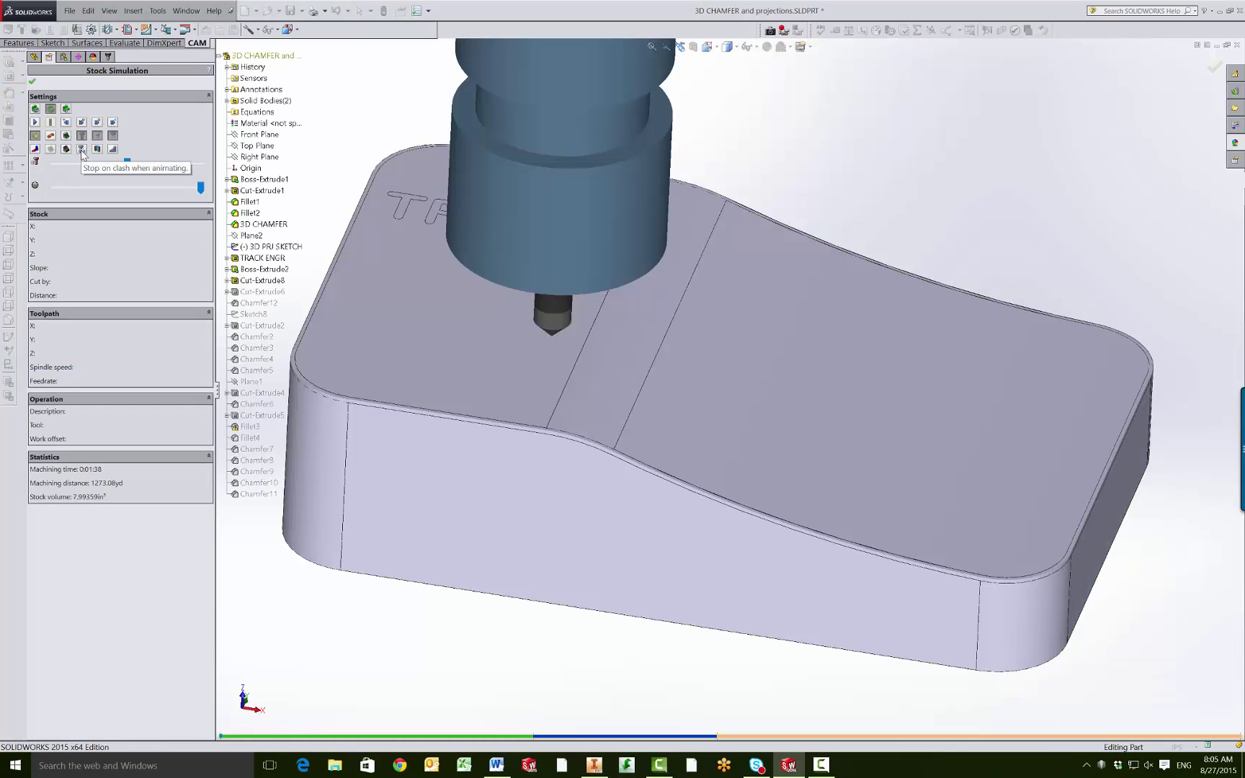
left_click(35, 123)
left_click(36, 122)
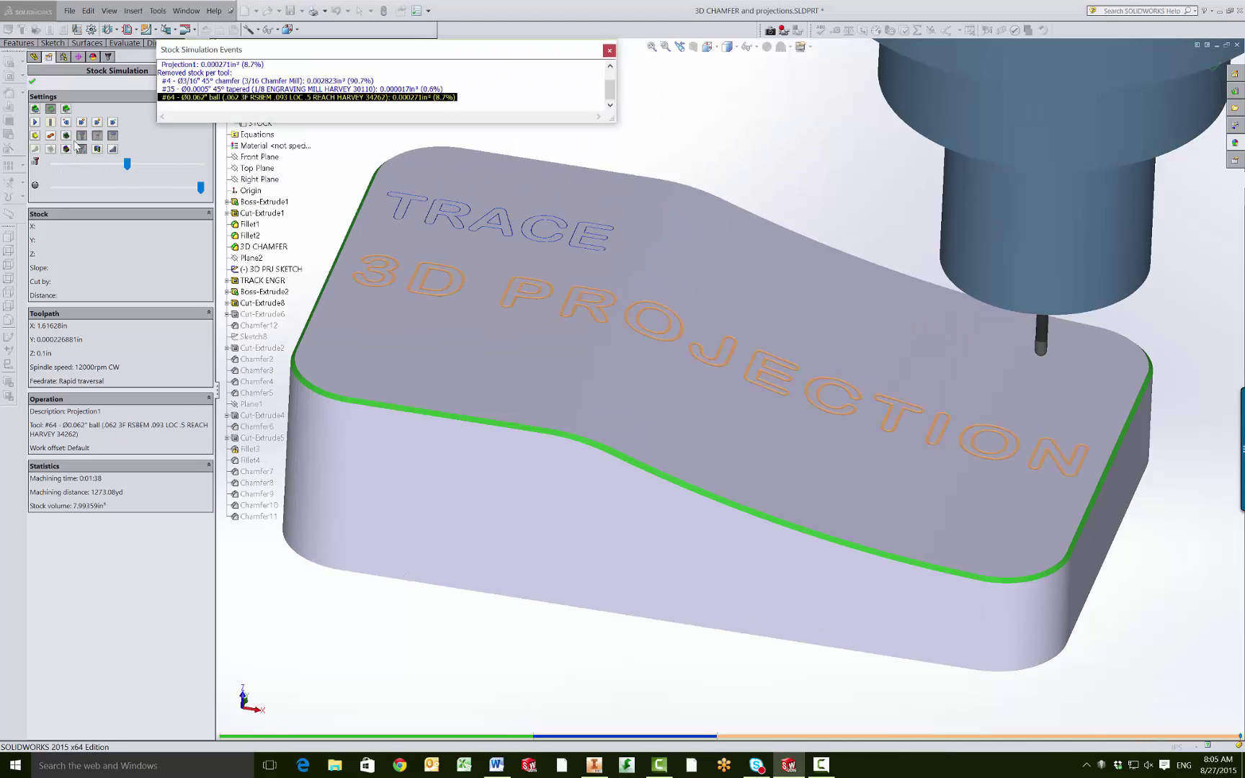
Inspect the simulated 3D PROJECTION engraving up close on the curved surface, and exit the stock simulation
scroll(393, 279, "down", 1)
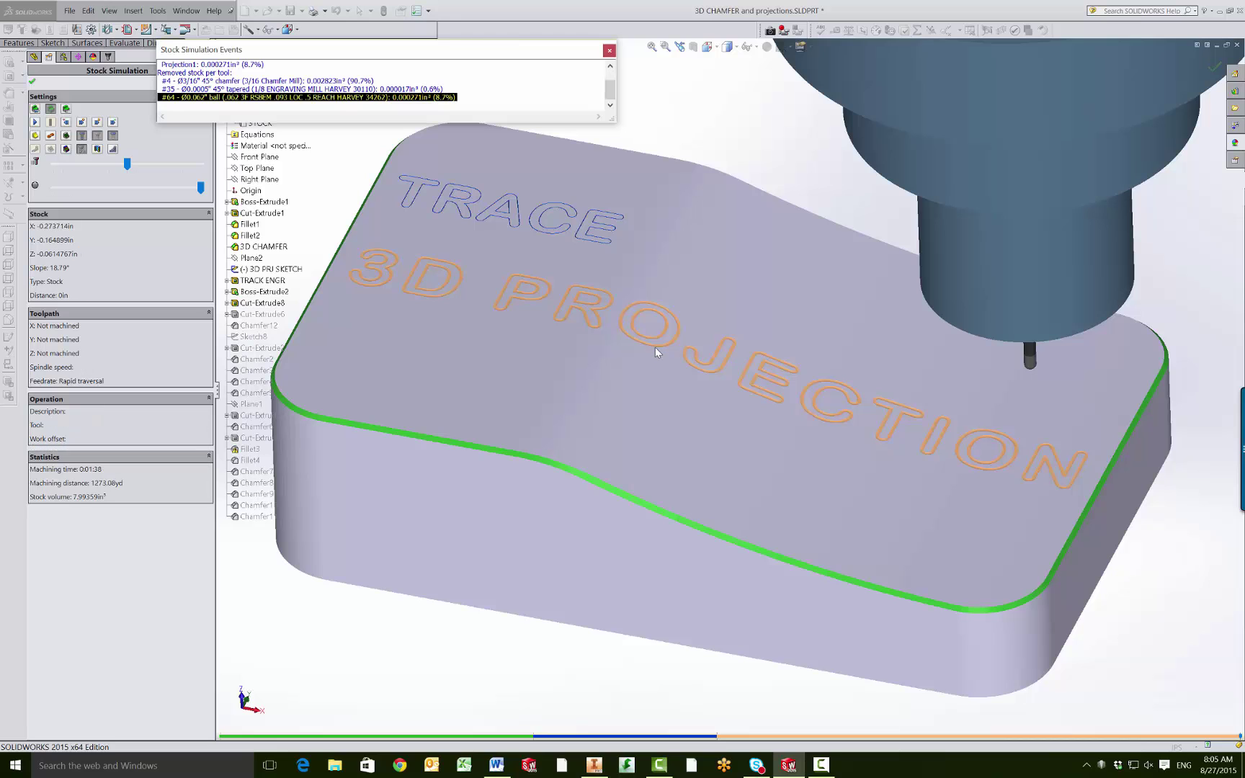
scroll(655, 347, "down", 4)
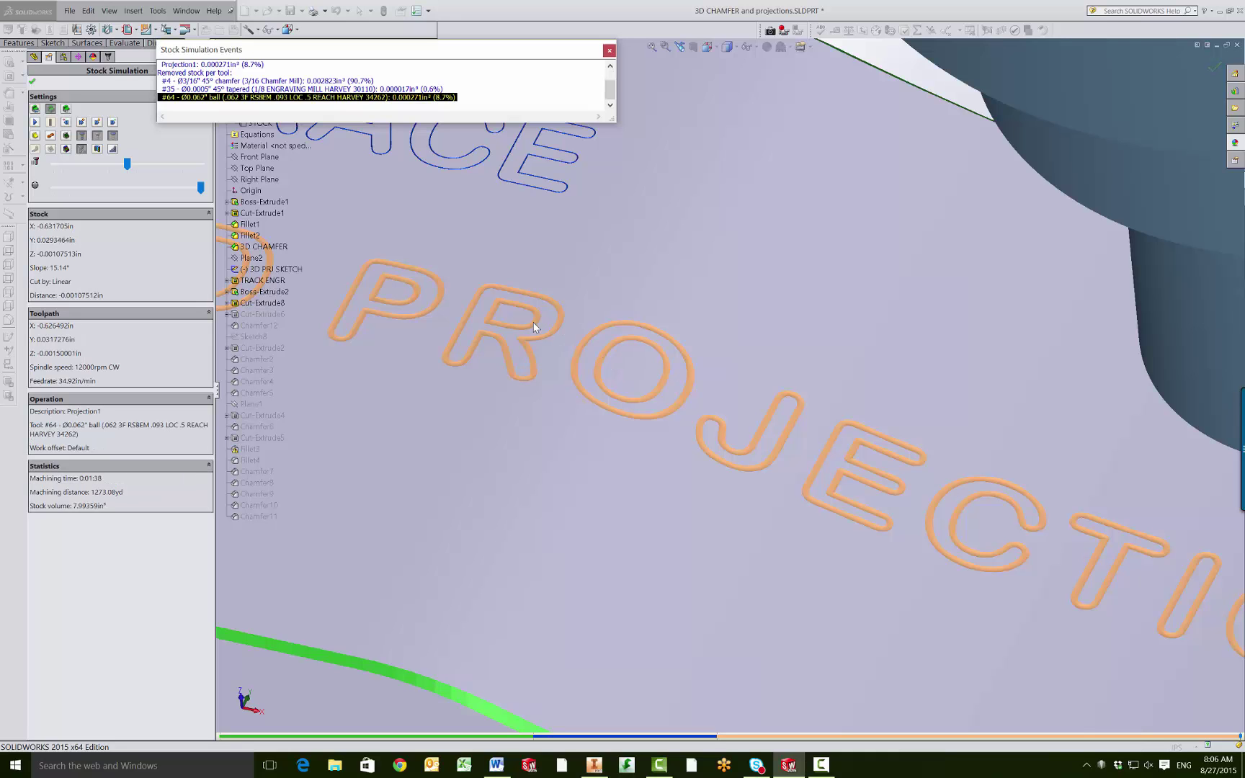
key("f")
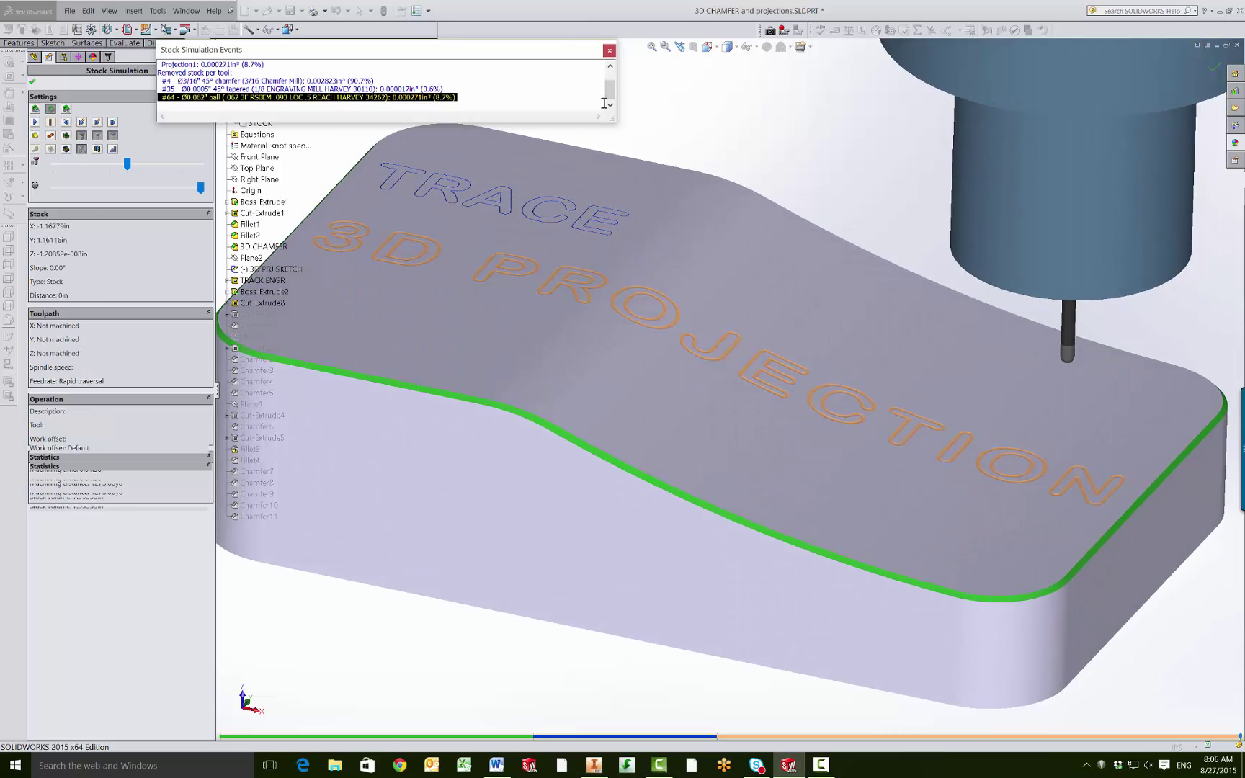
left_click(610, 49)
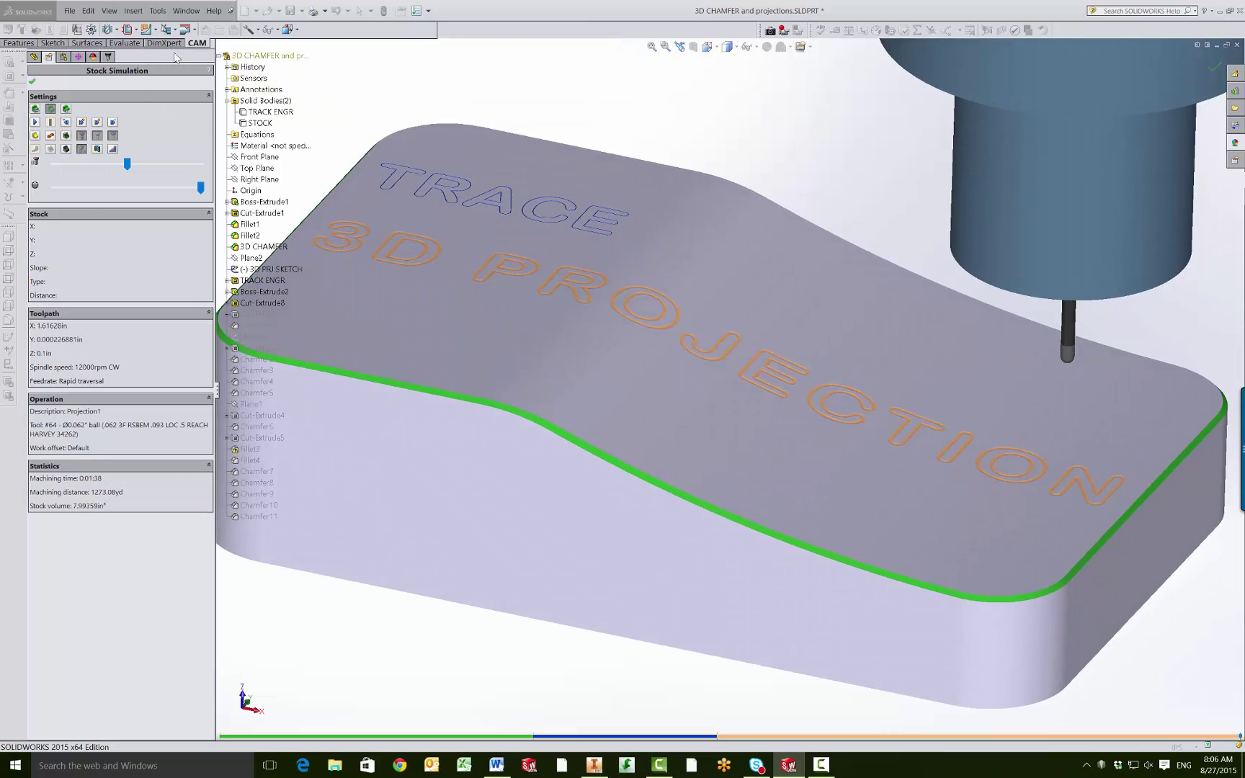
left_click(34, 83)
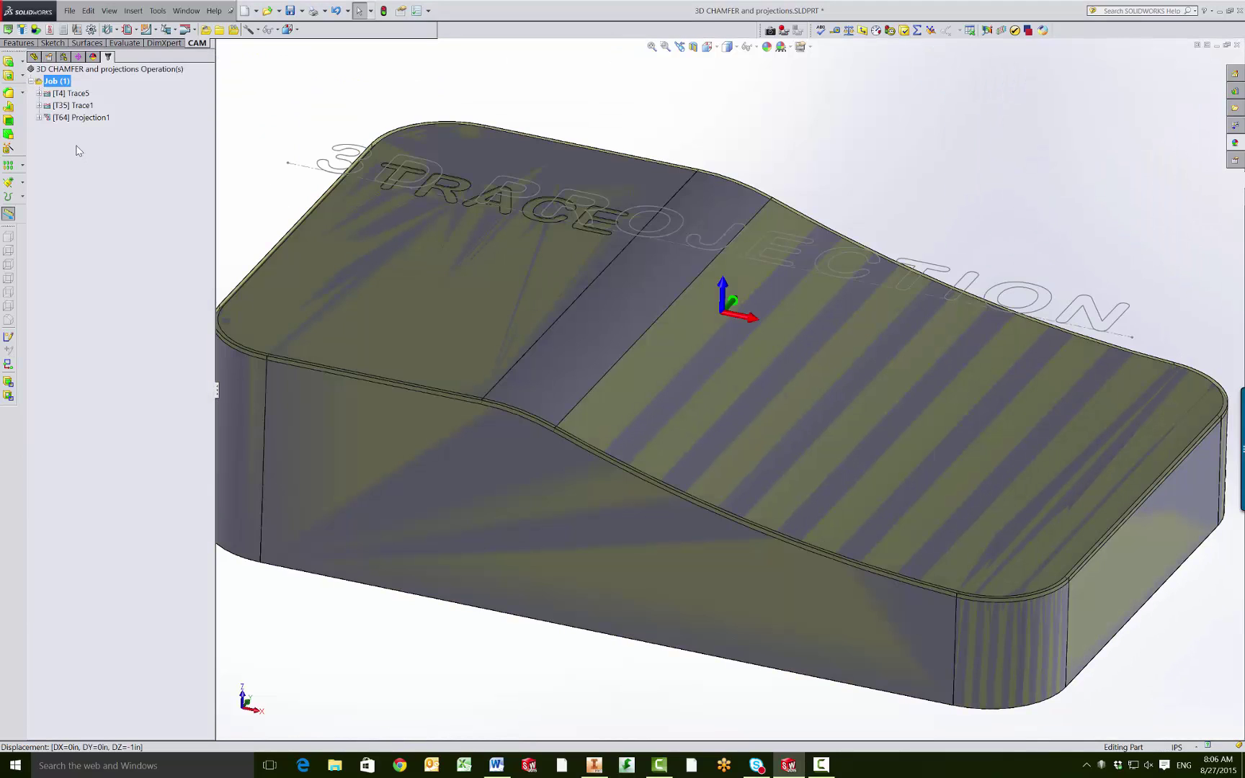
Review the T64 projection operation's tool, contour, heights, pass and linking settings, keeping them as they are
left_click(76, 144)
right_click(72, 122)
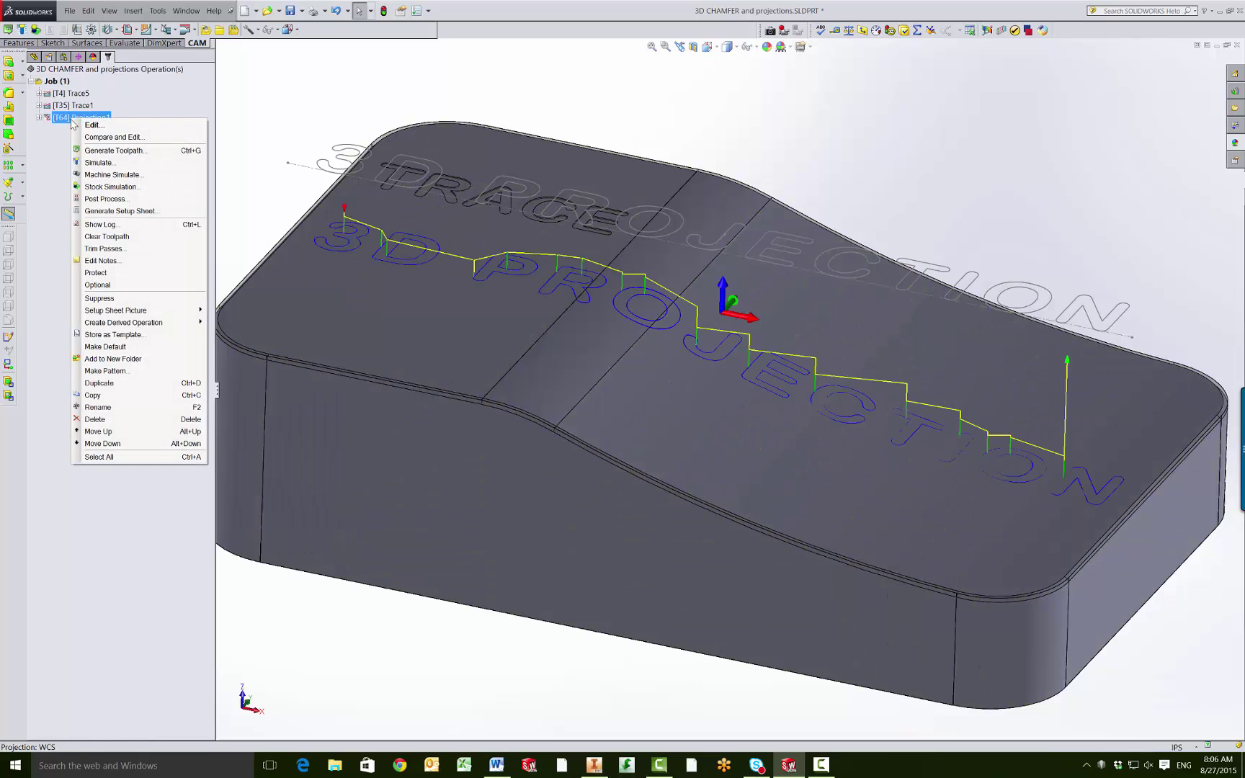
left_click(79, 124)
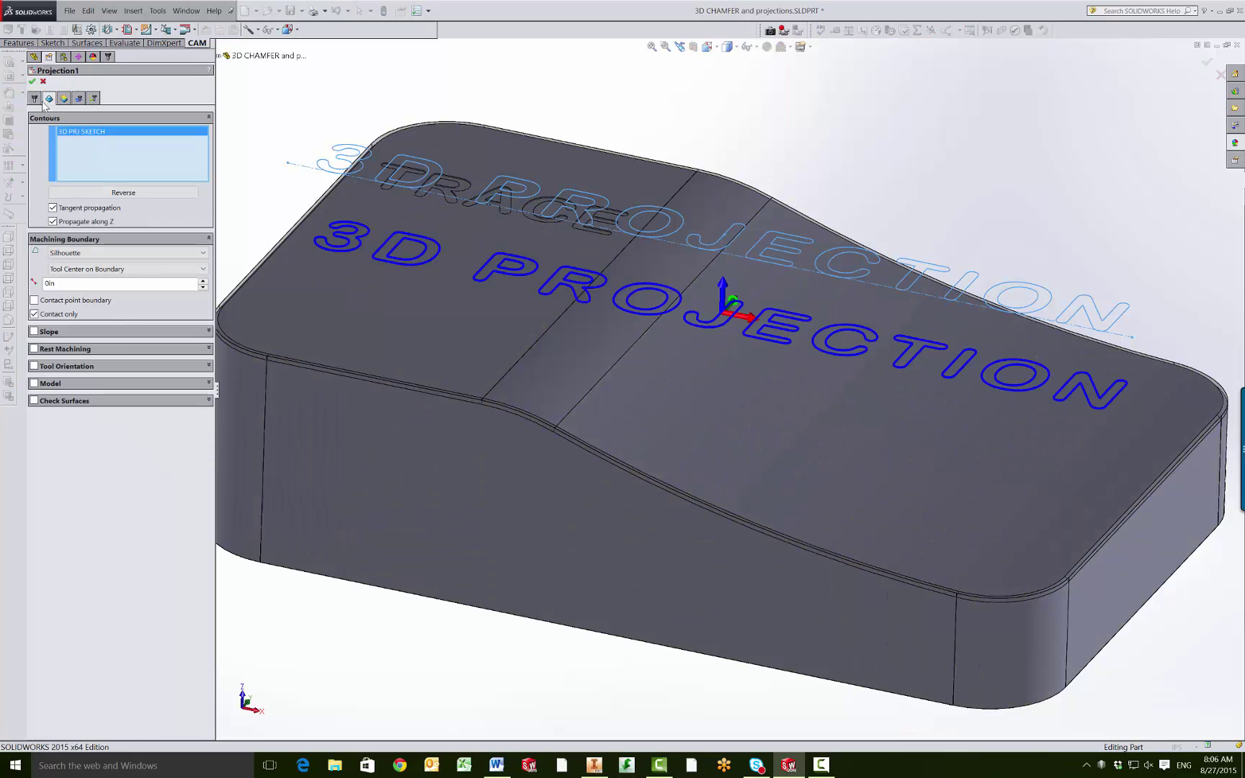
left_click(35, 98)
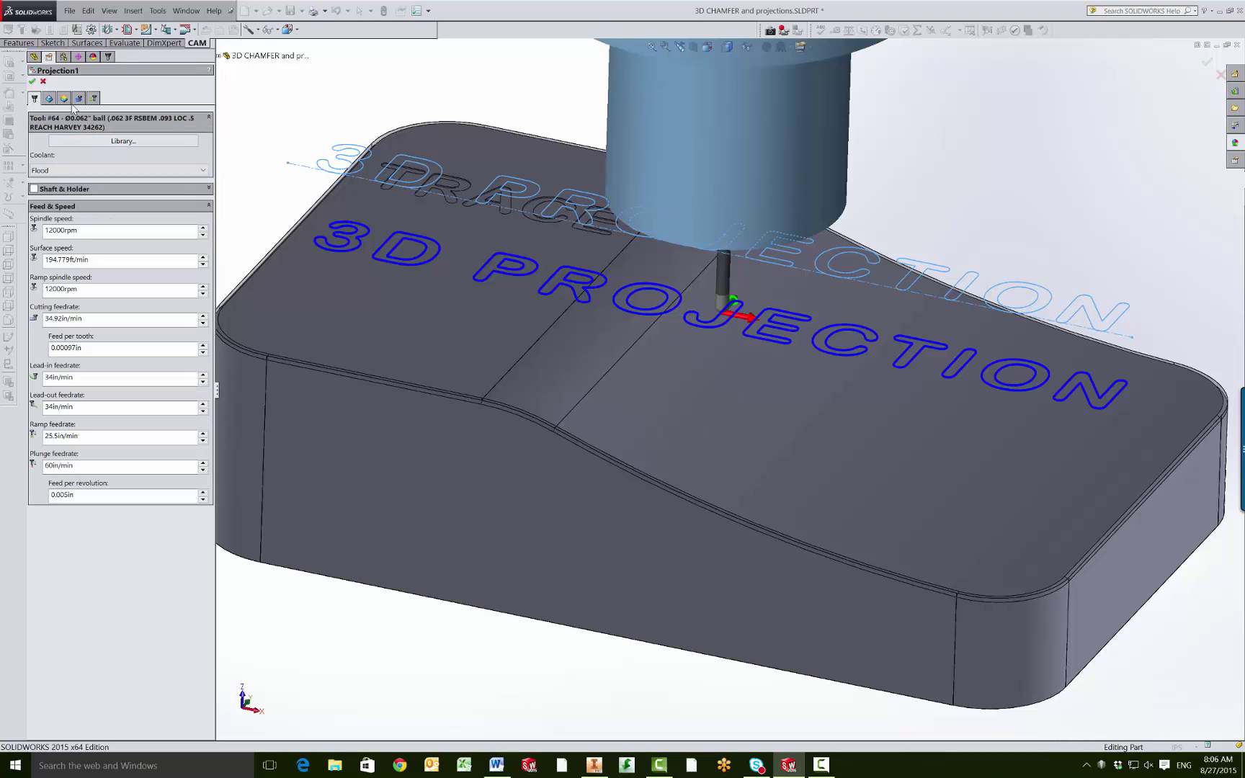
left_click(49, 99)
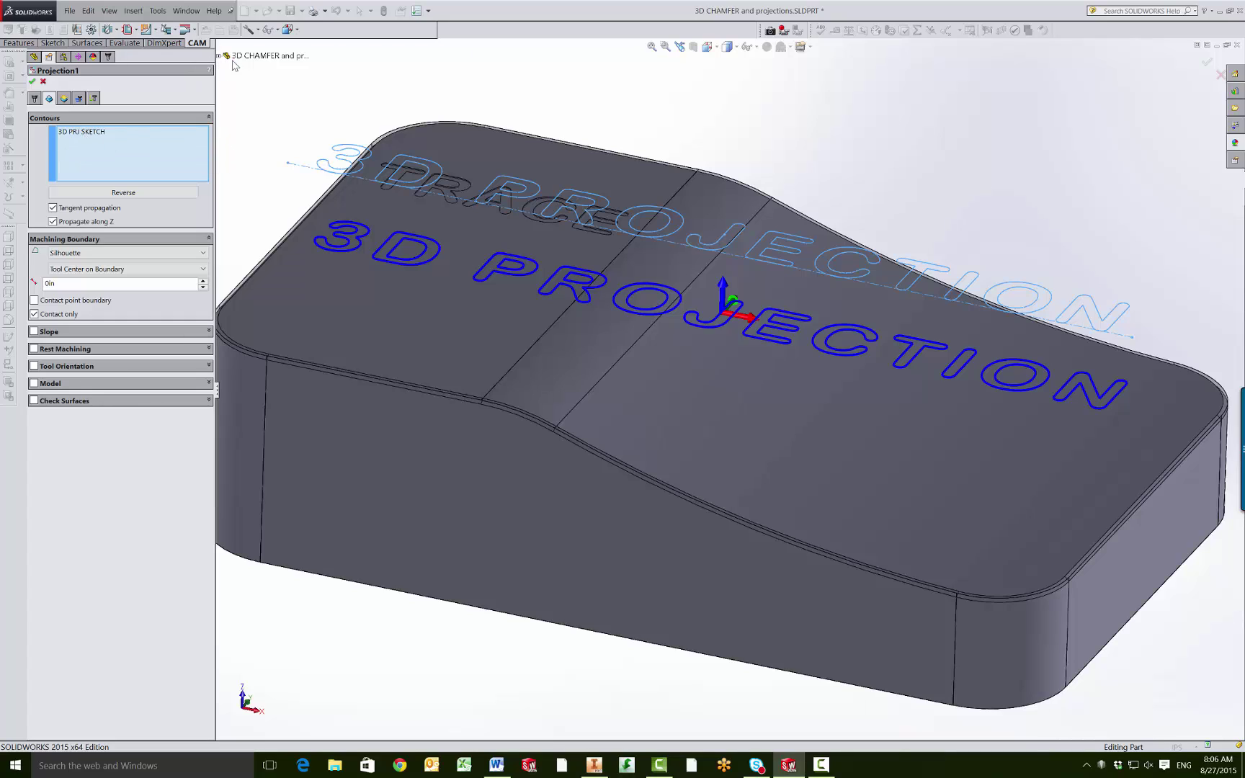
left_click(64, 98)
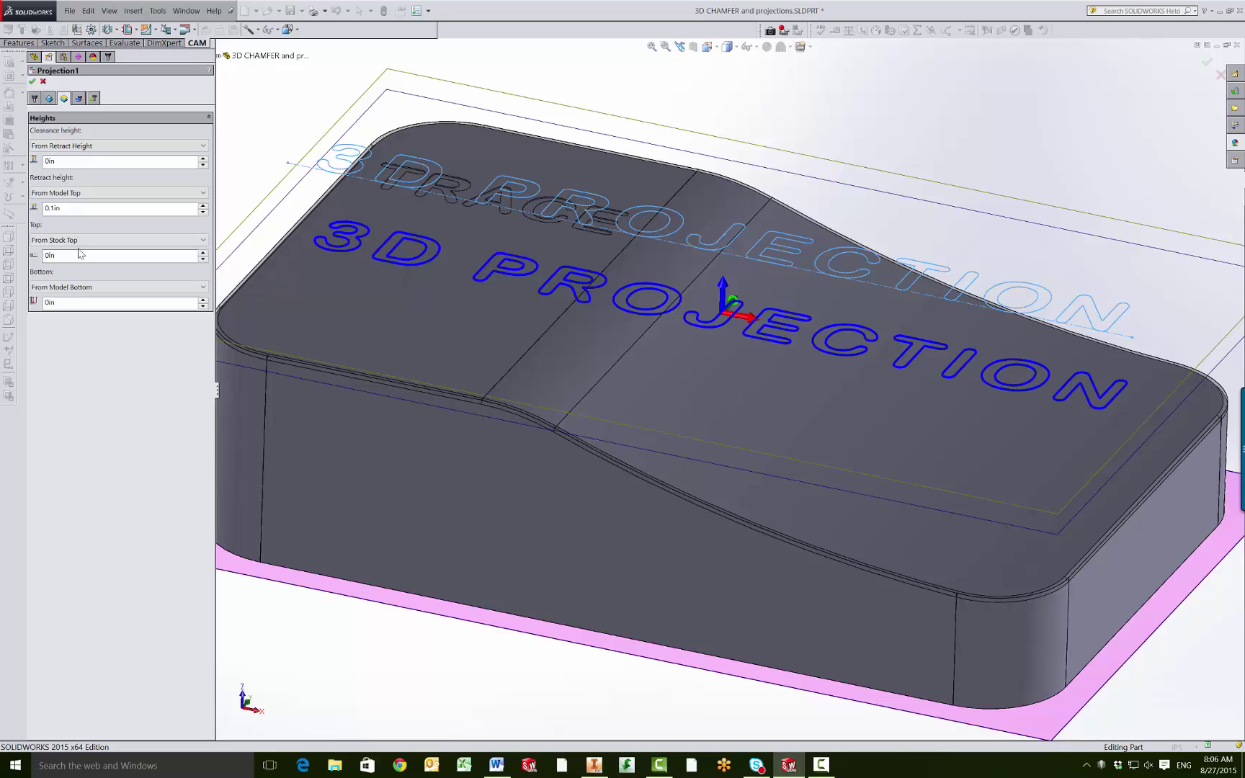
left_click(79, 99)
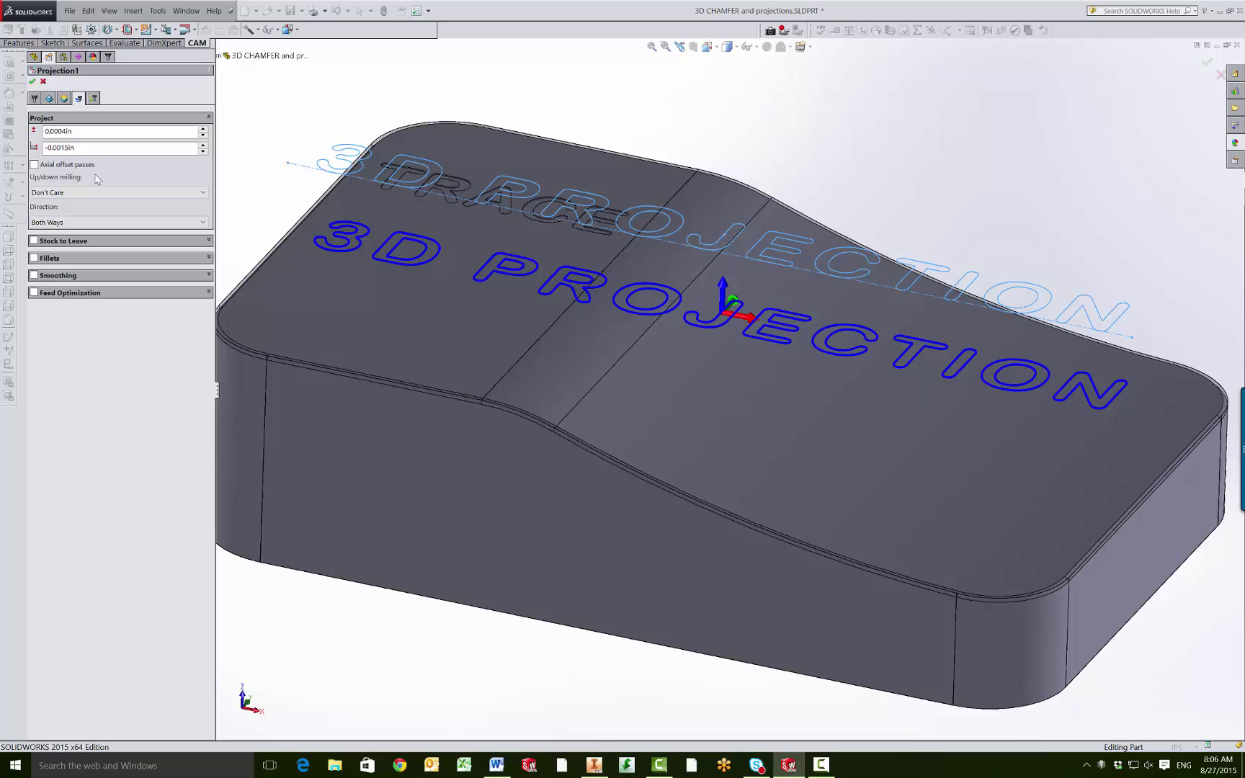
left_click(93, 98)
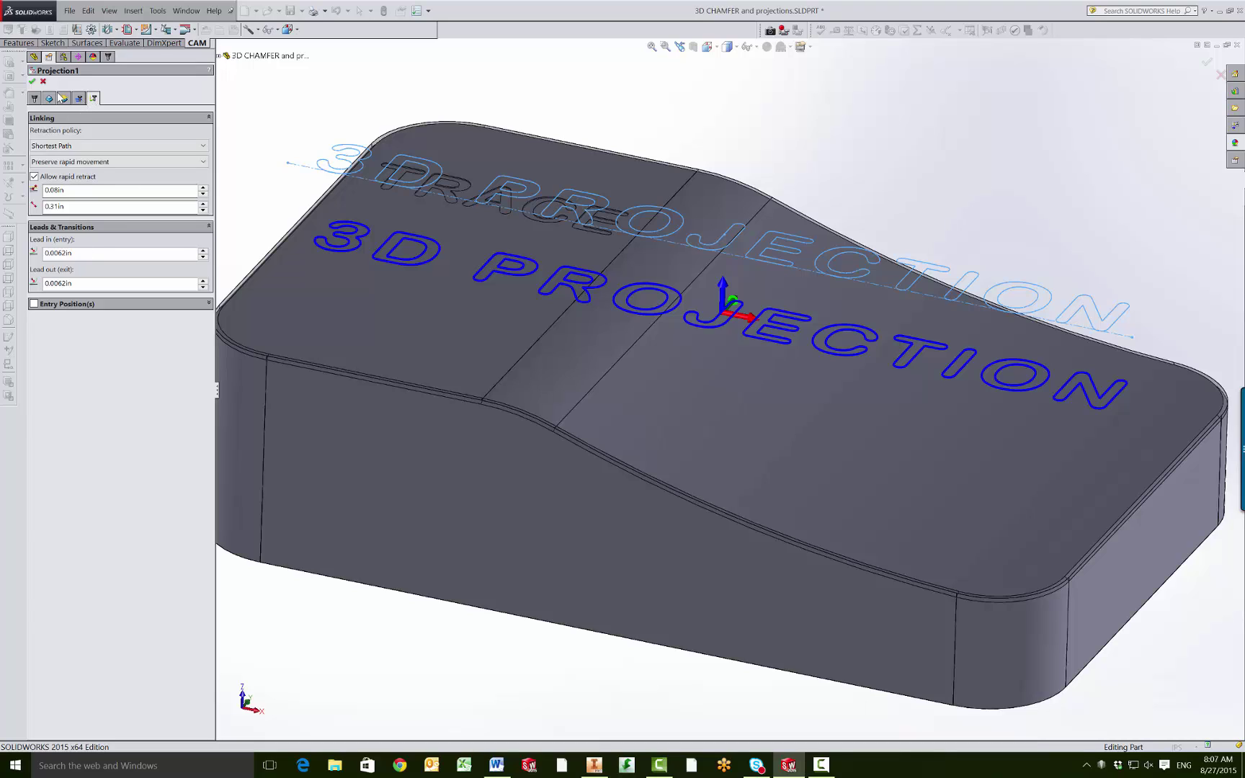
left_click(32, 82)
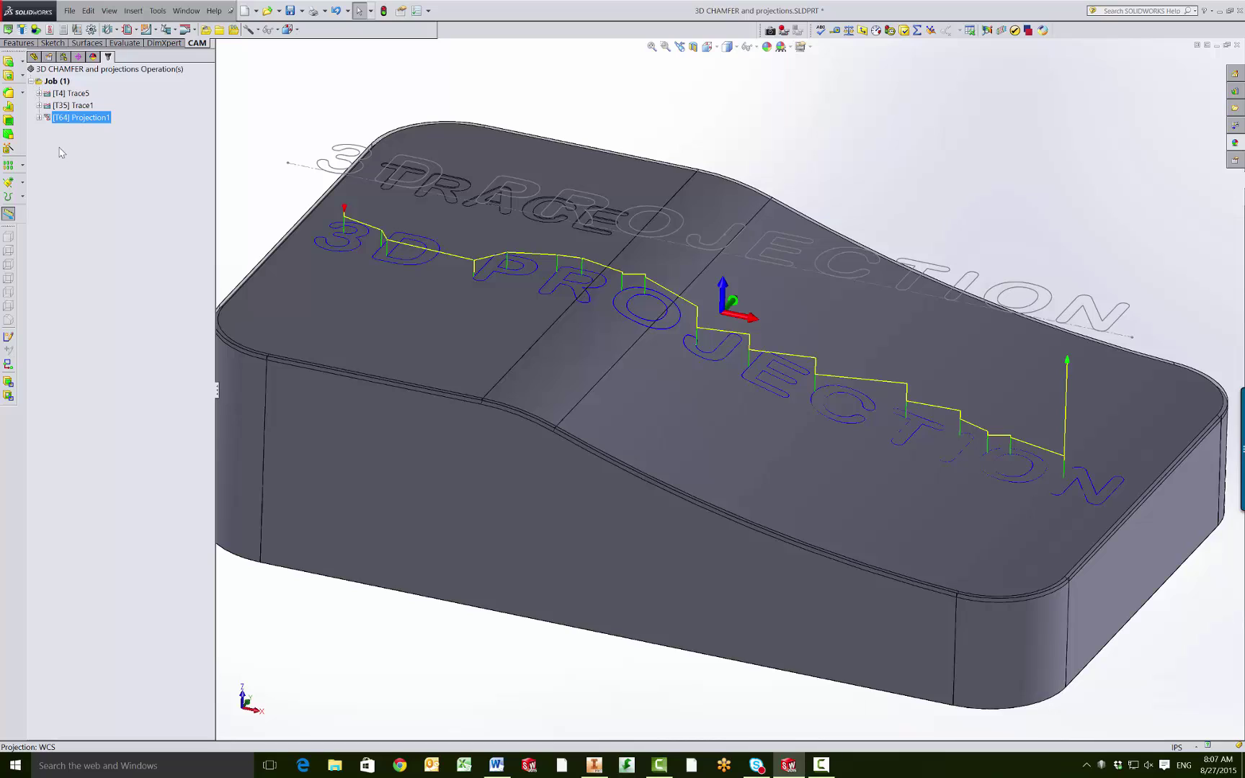
left_click(64, 151)
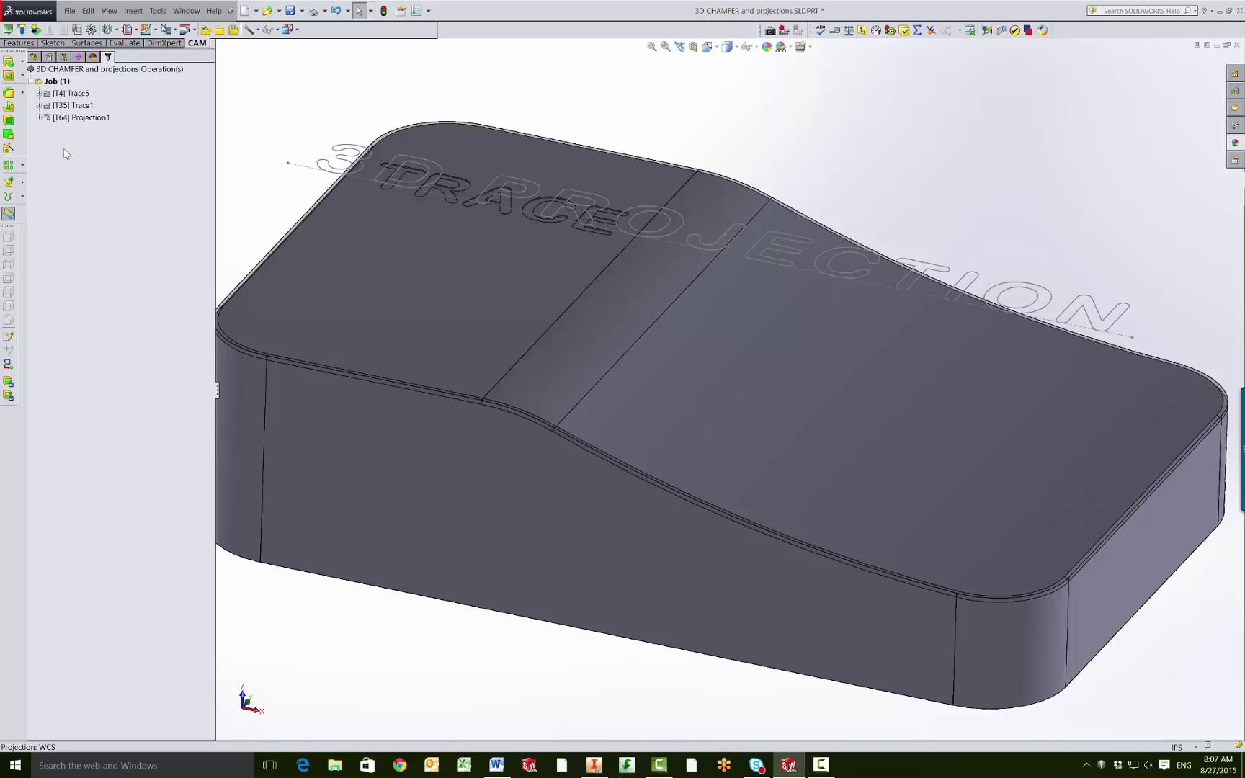
Store the T35 trace operation as a template, overwriting the existing TRACE ENGRAVING T35 template file
left_click(75, 108)
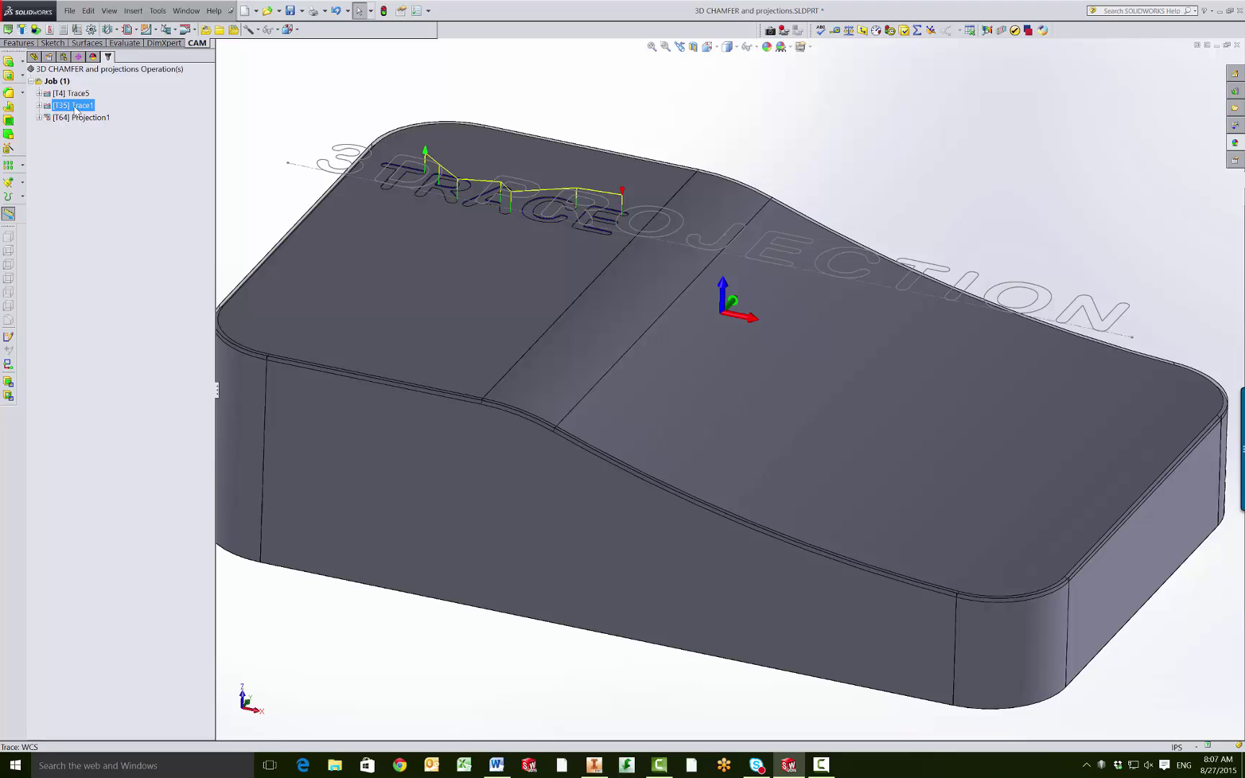
right_click(75, 108)
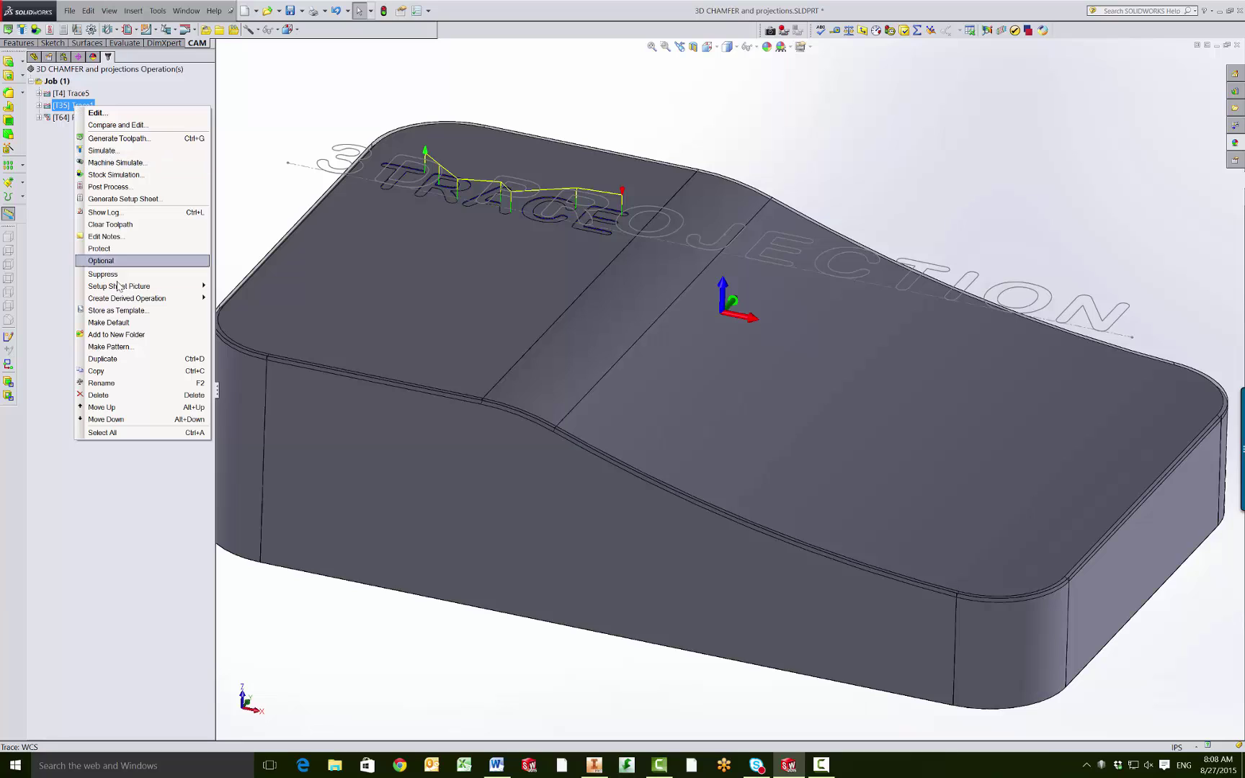
left_click(119, 310)
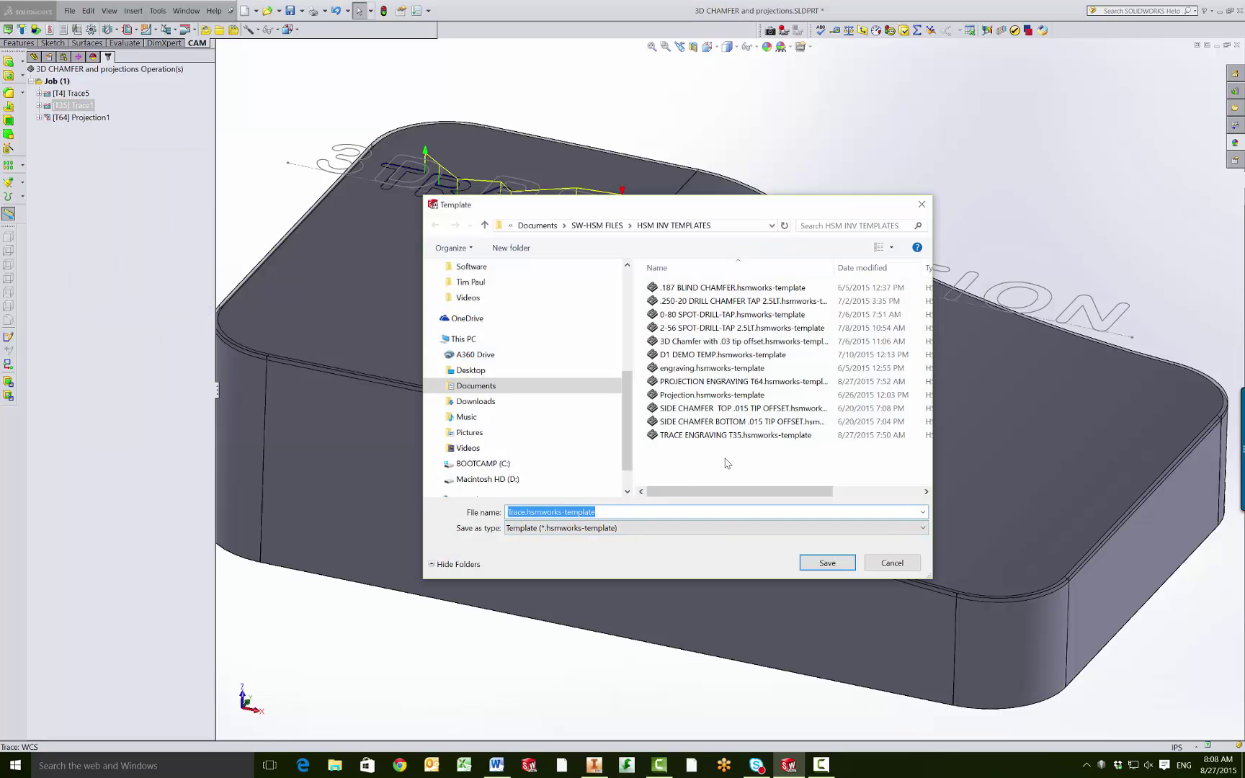
left_click(707, 435)
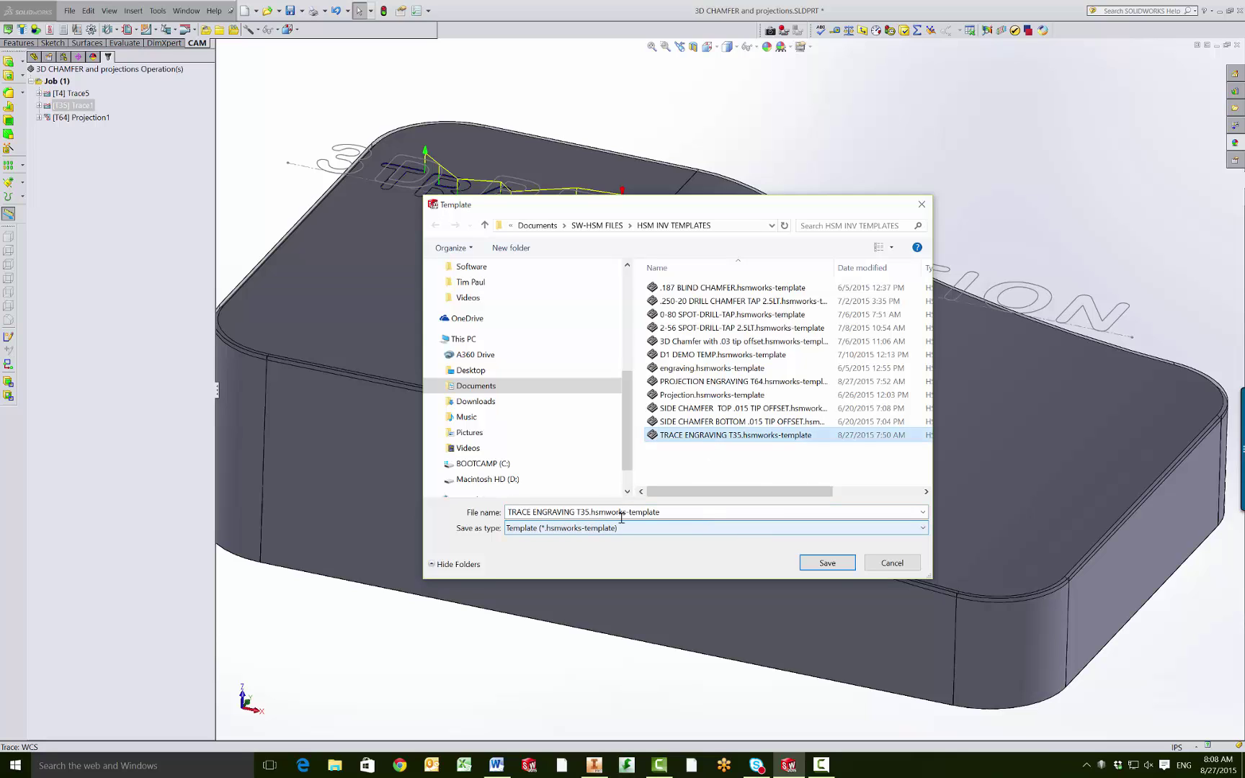
left_click(827, 563)
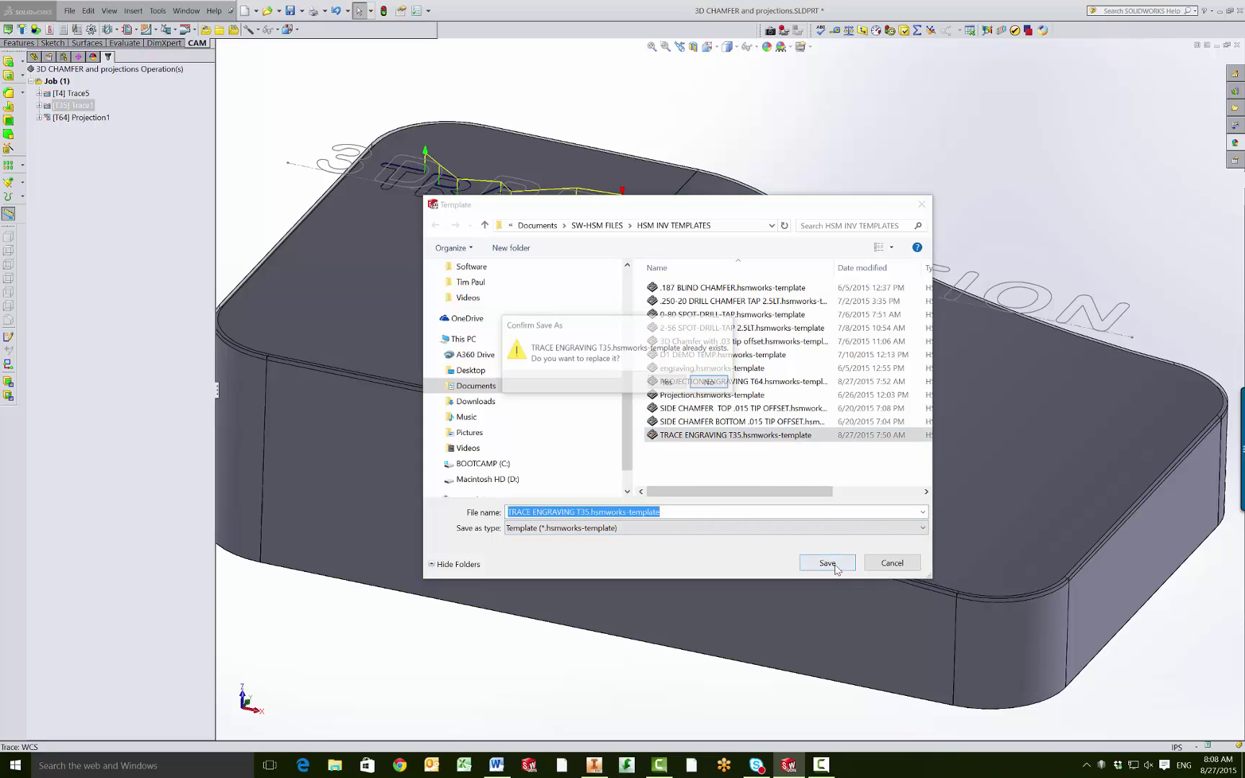
left_click(664, 382)
left_click(113, 172)
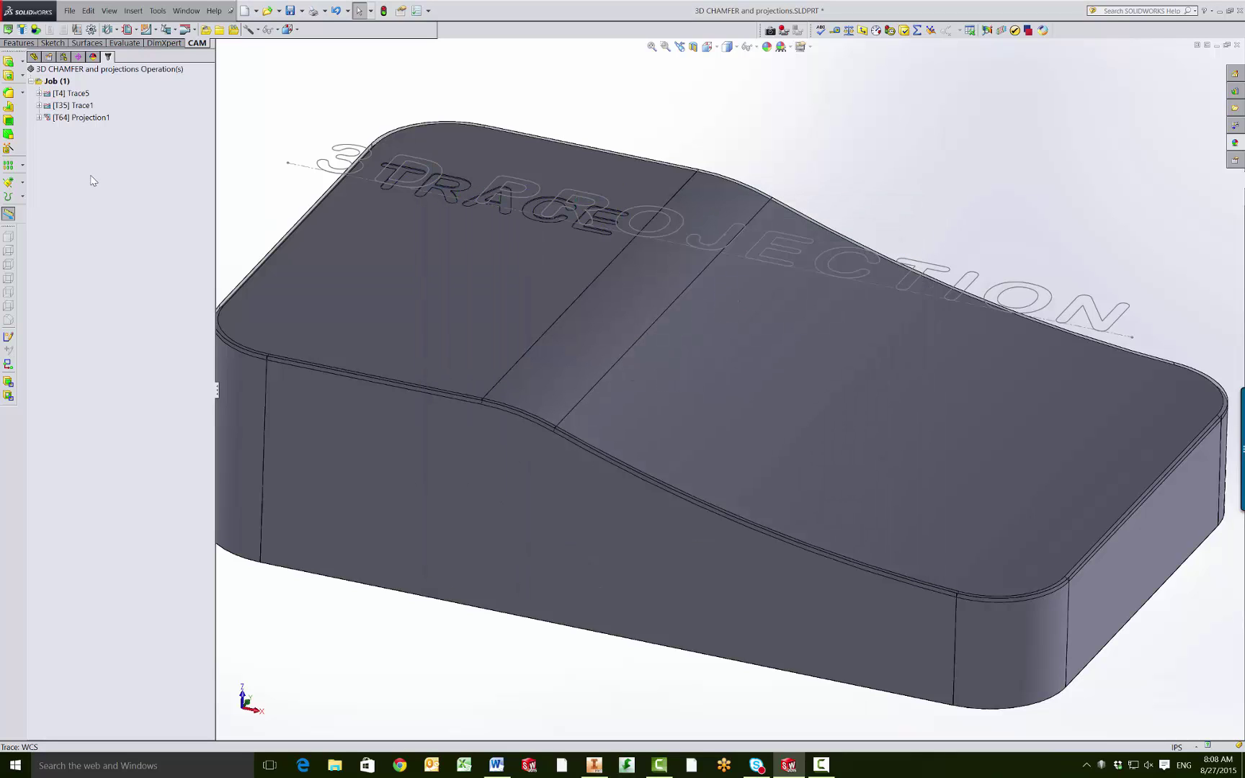